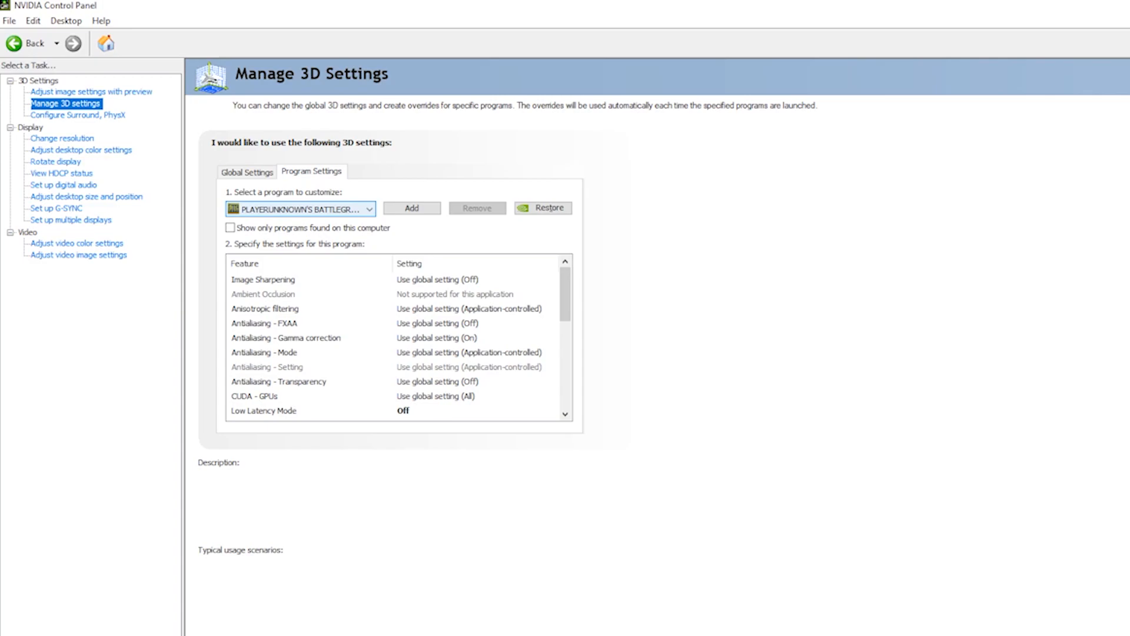
Step: Check the list of customizable programs and browse the programs available to add, without adding any
left_click(300, 209)
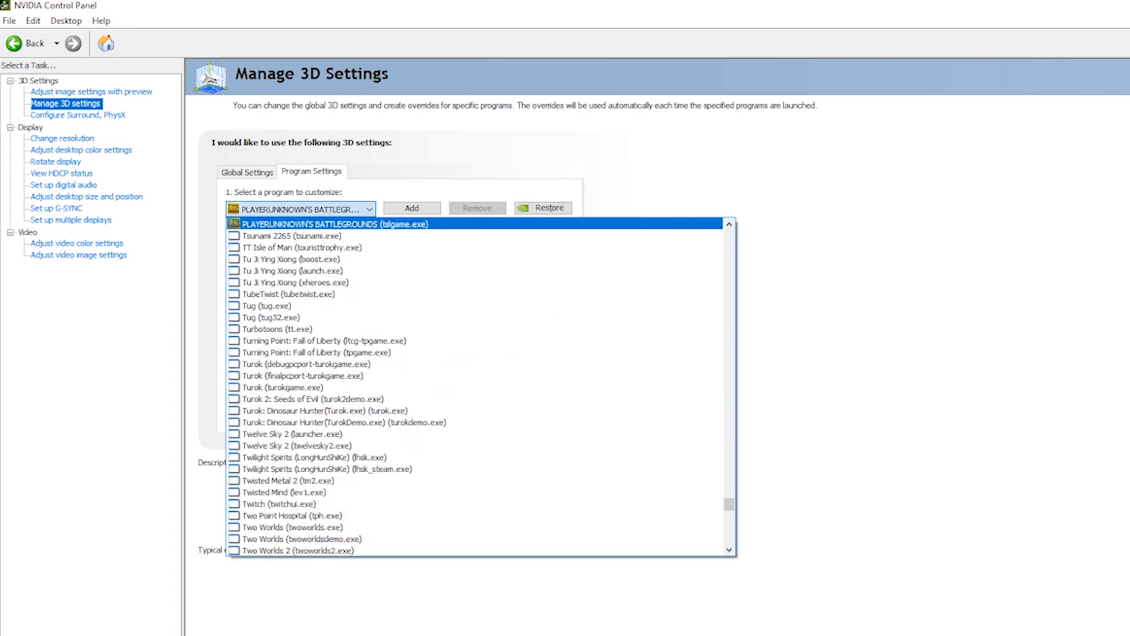
left_click(301, 209)
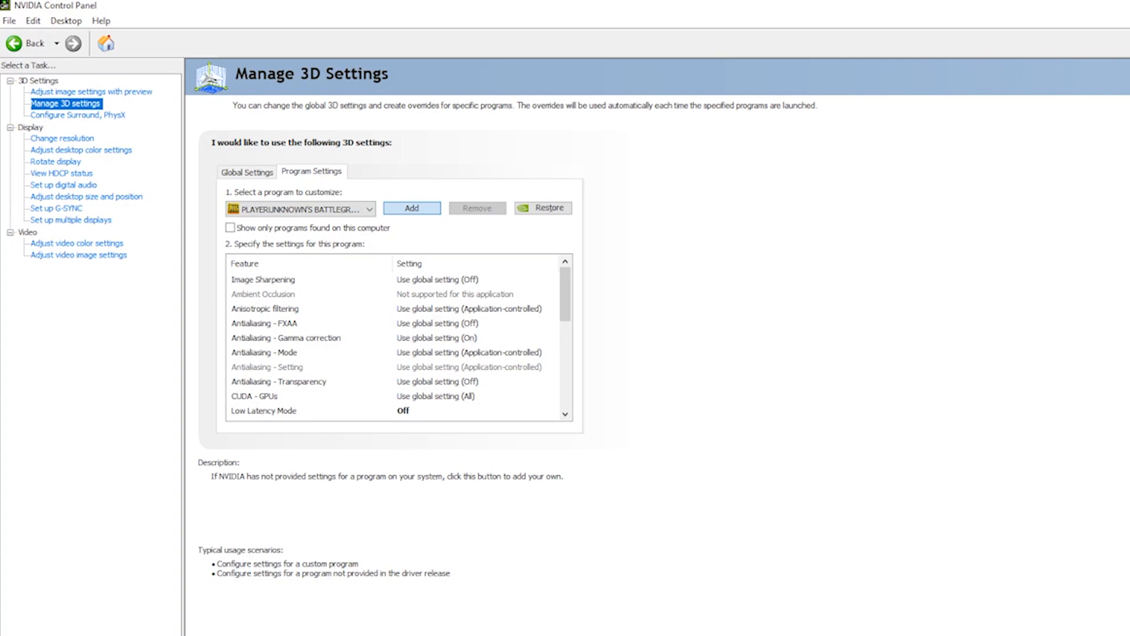
left_click(412, 208)
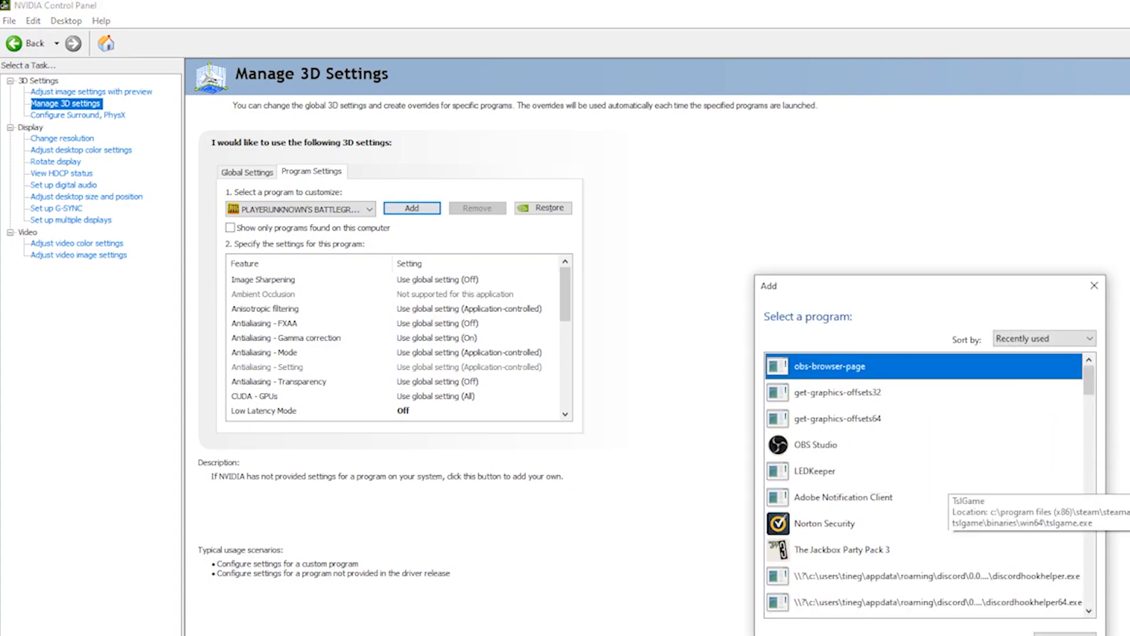
scroll(953, 535, "down", 15)
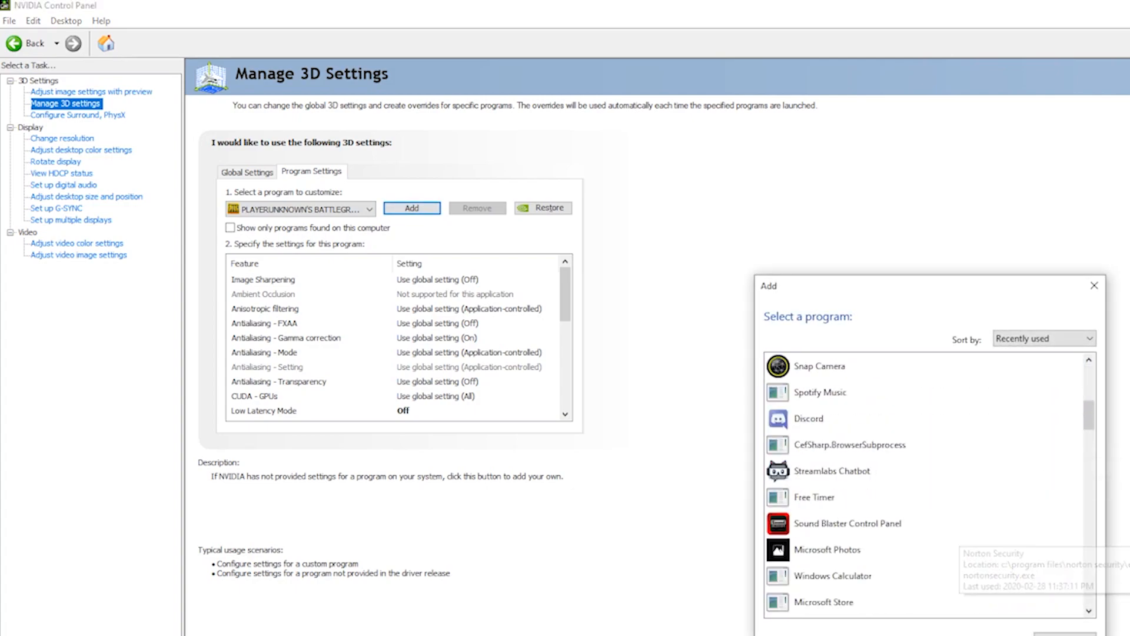
scroll(961, 533, "up", 10)
left_click(1044, 338)
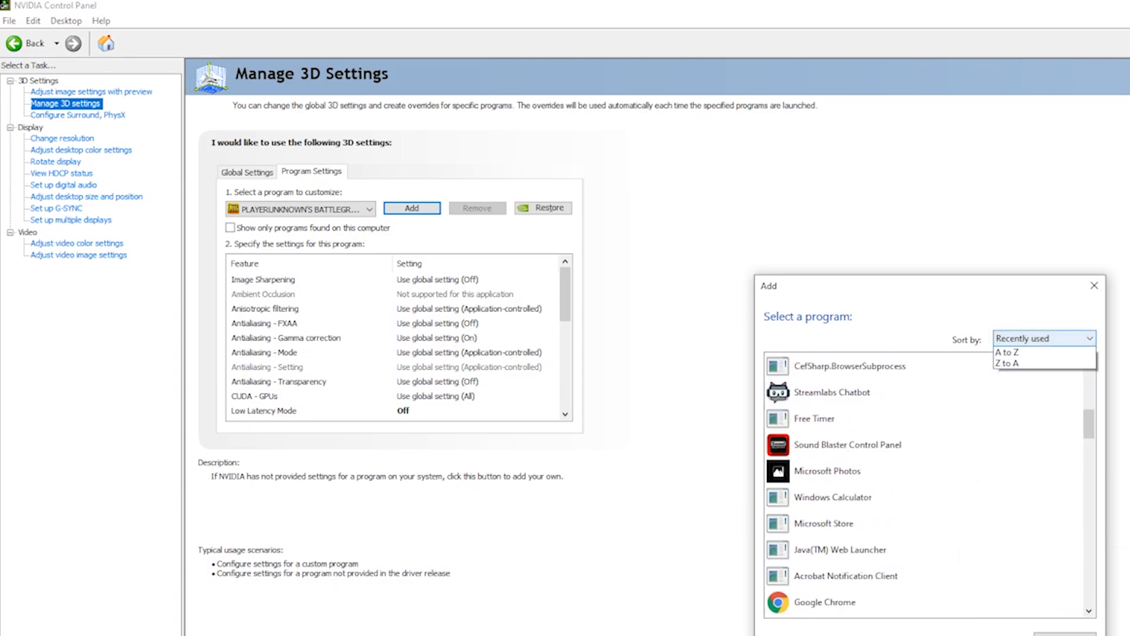
left_click(1044, 352)
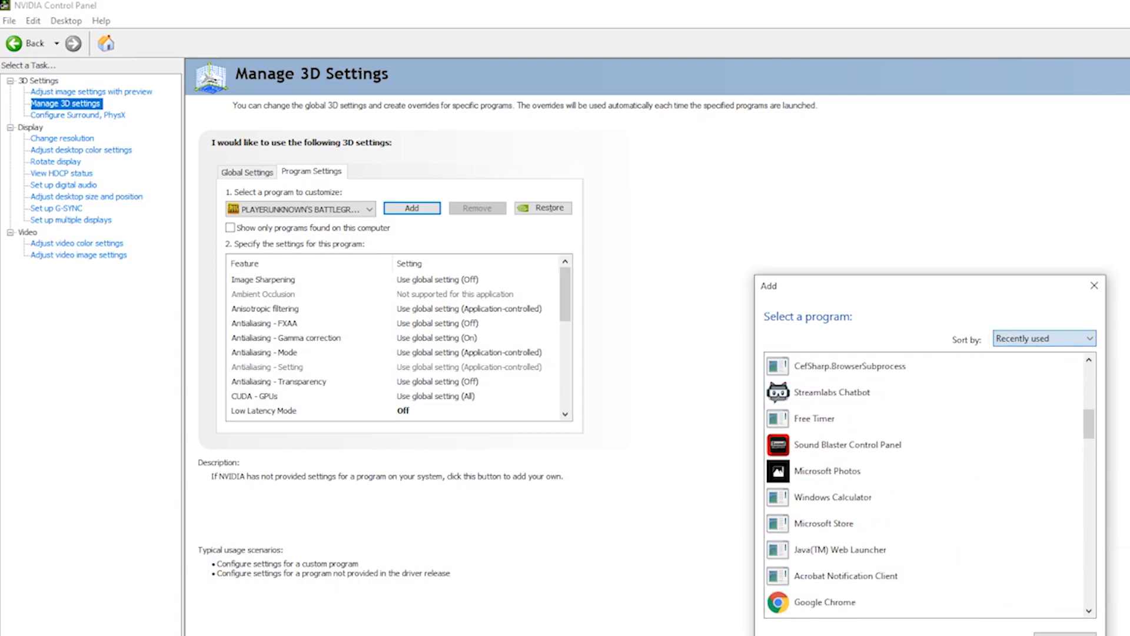
left_click(1094, 286)
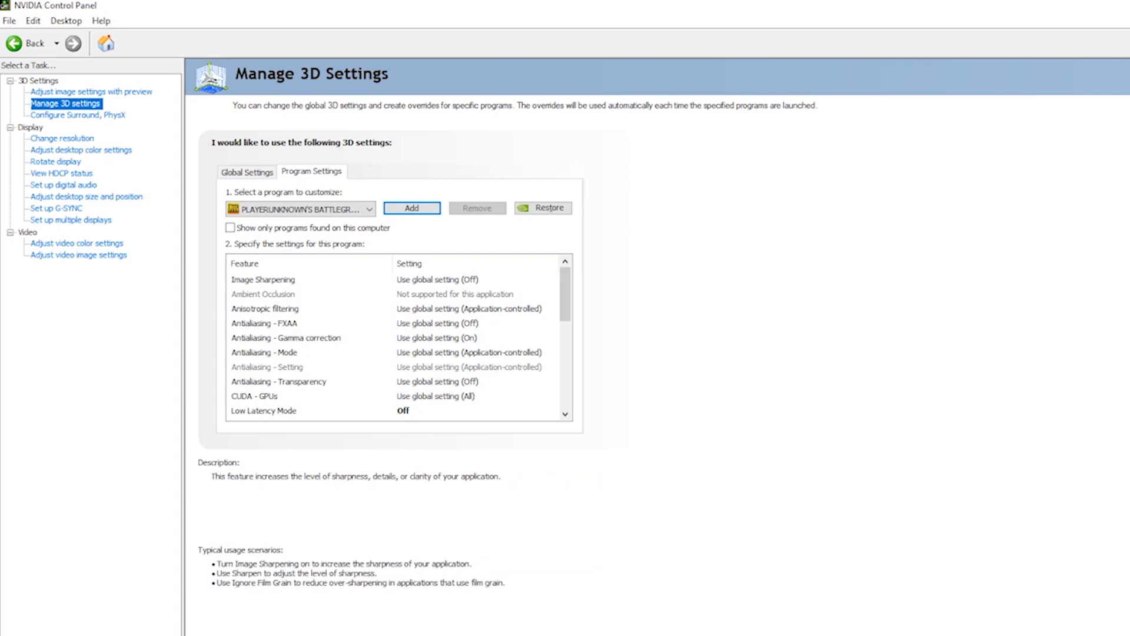
Step: Review the Image Sharpening, Anisotropic filtering, Antialiasing - Mode and CUDA - GPUs settings for PLAYERUNKNOWN'S BATTLEGROUNDS
left_click(476, 279)
left_click(476, 279)
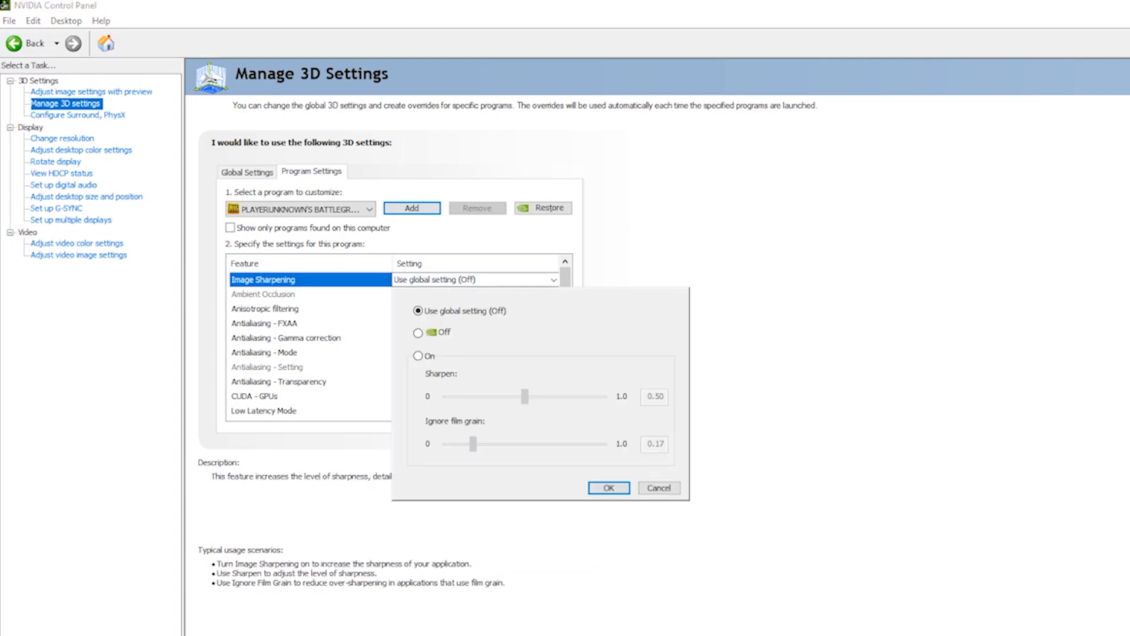
left_click(475, 280)
left_click(475, 308)
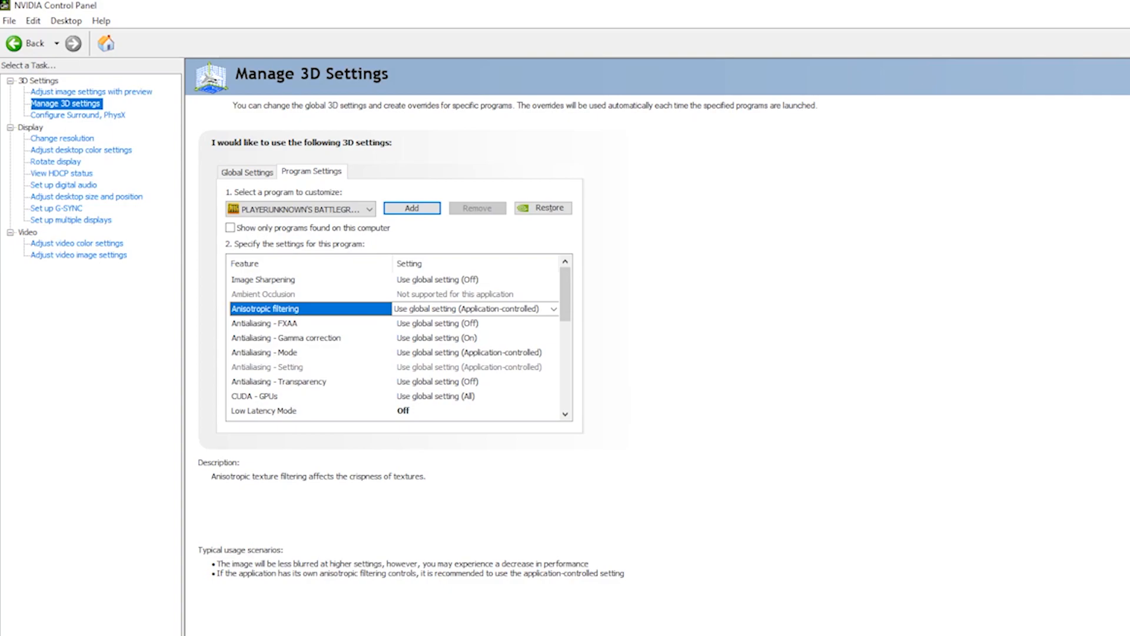
left_click(554, 309)
left_click(553, 309)
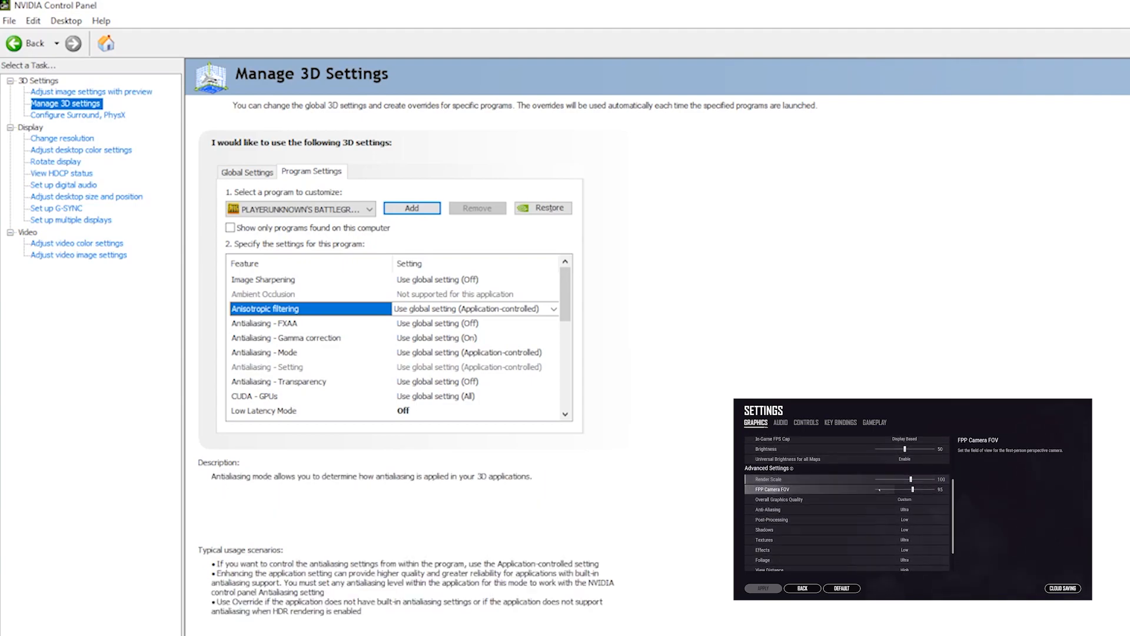
left_click(554, 352)
left_click(554, 352)
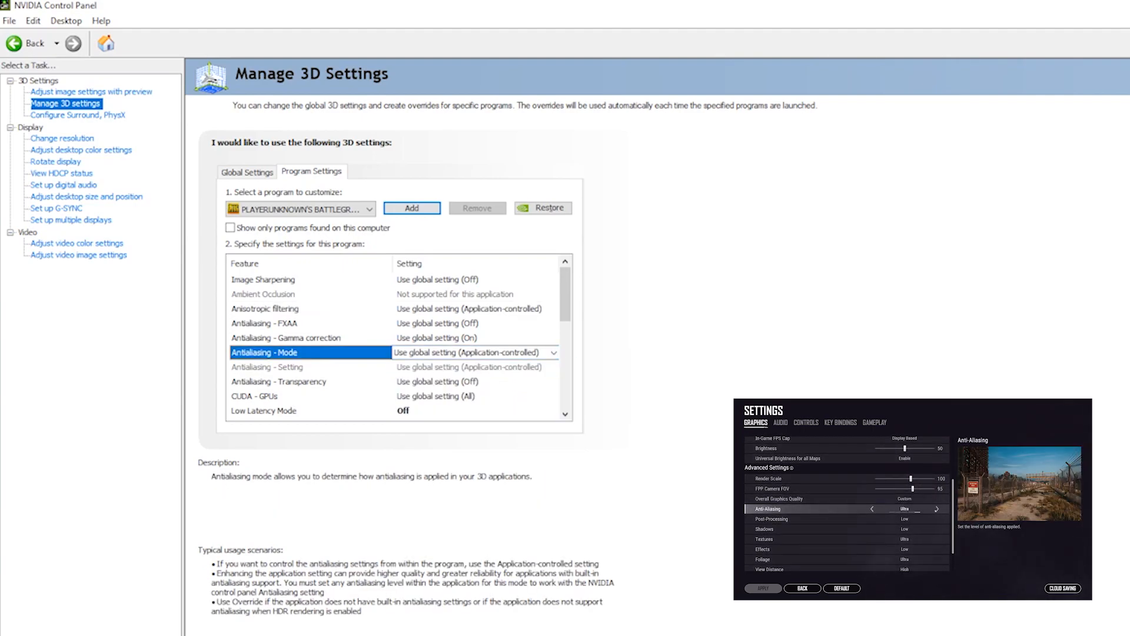
scroll(471, 353, "down", 1)
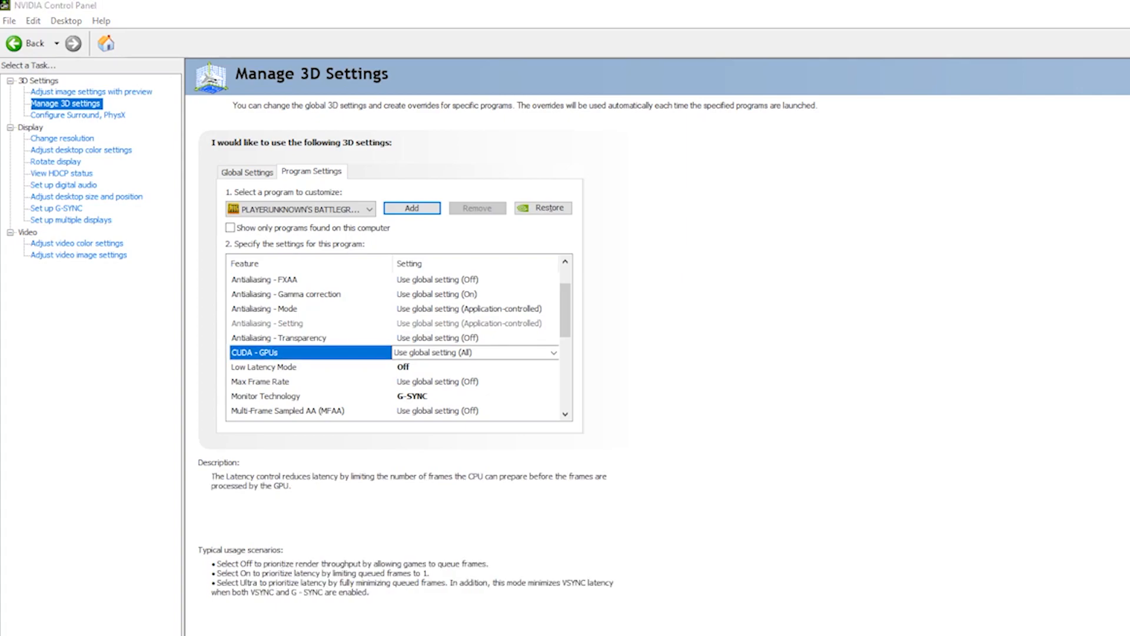
left_click(554, 352)
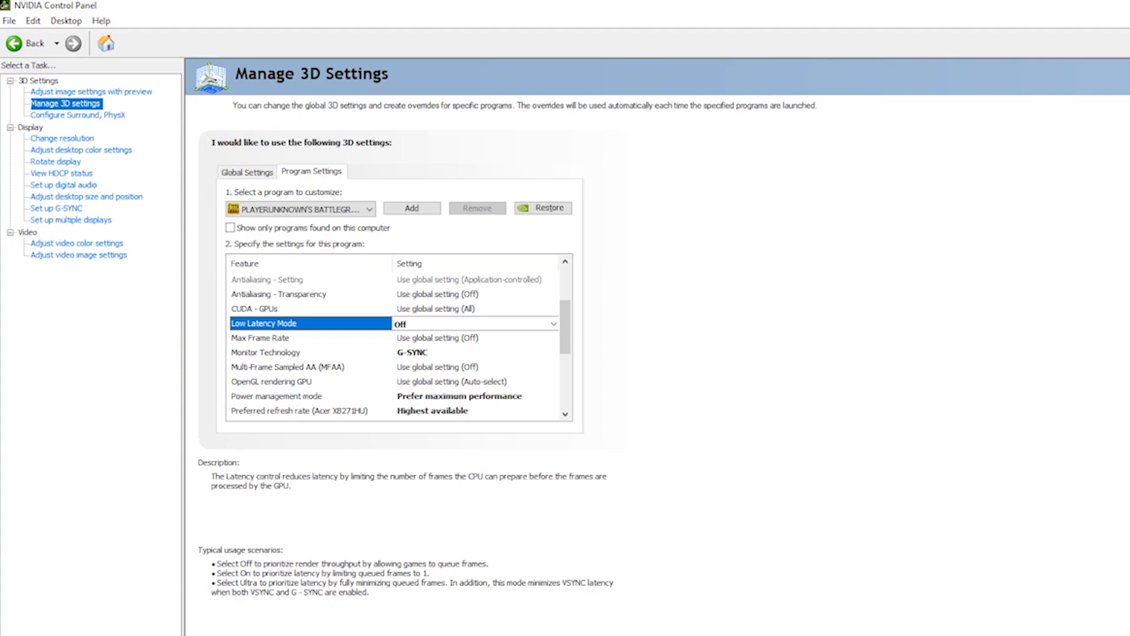
Step: Look through the Low Latency Mode options and set the mode to Off for this program
left_click(553, 324)
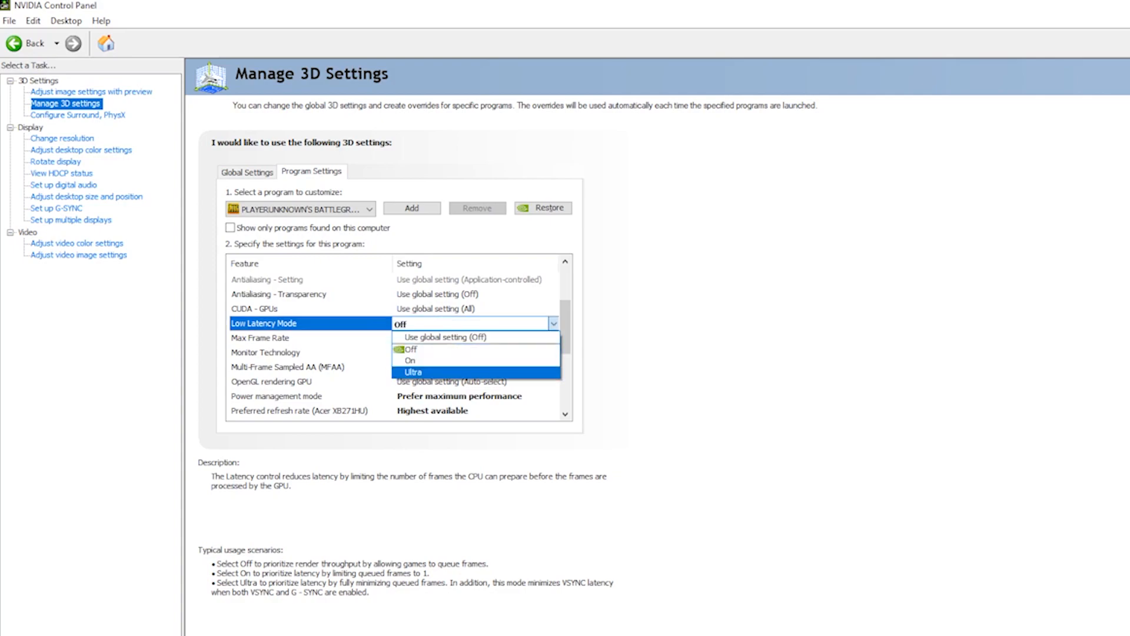
key("Up")
key("Up")
key("Up")
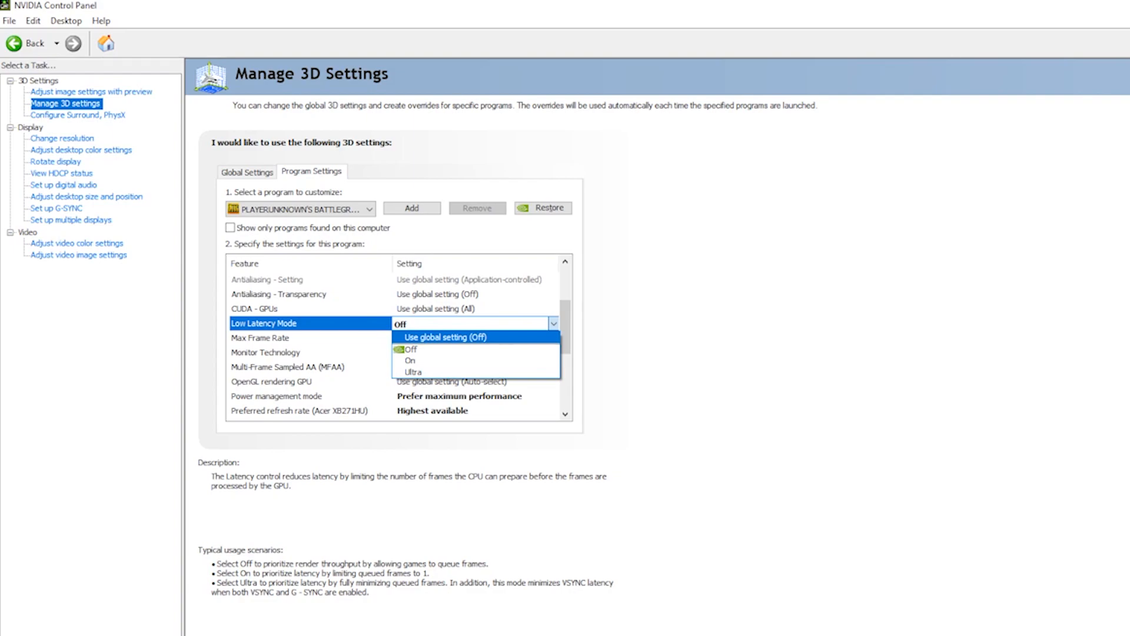
key("Escape")
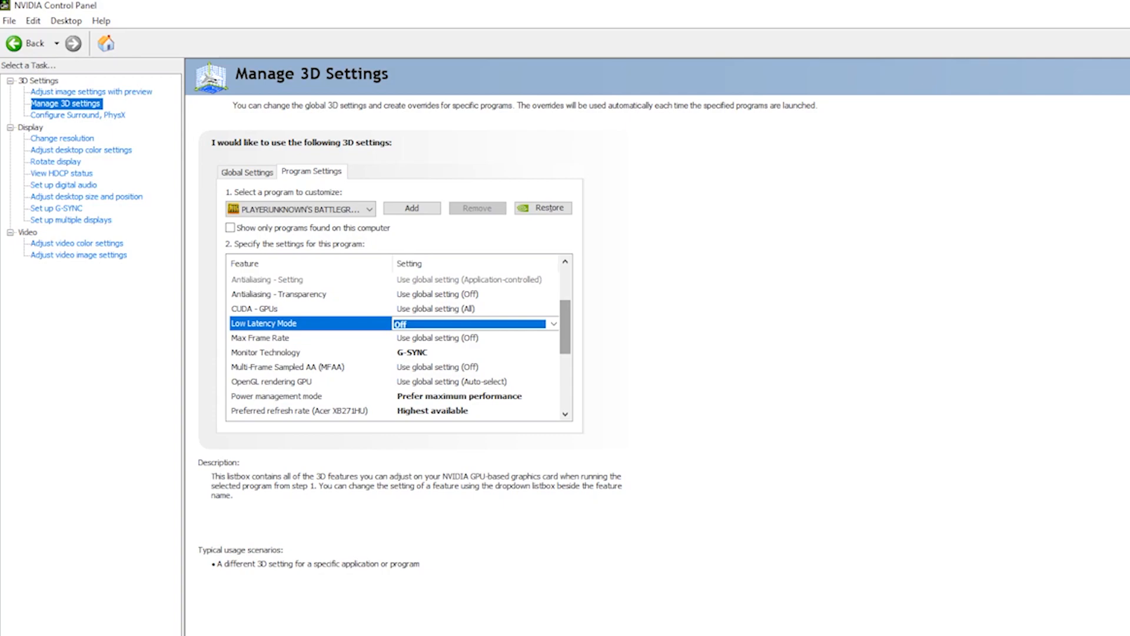
left_click(553, 324)
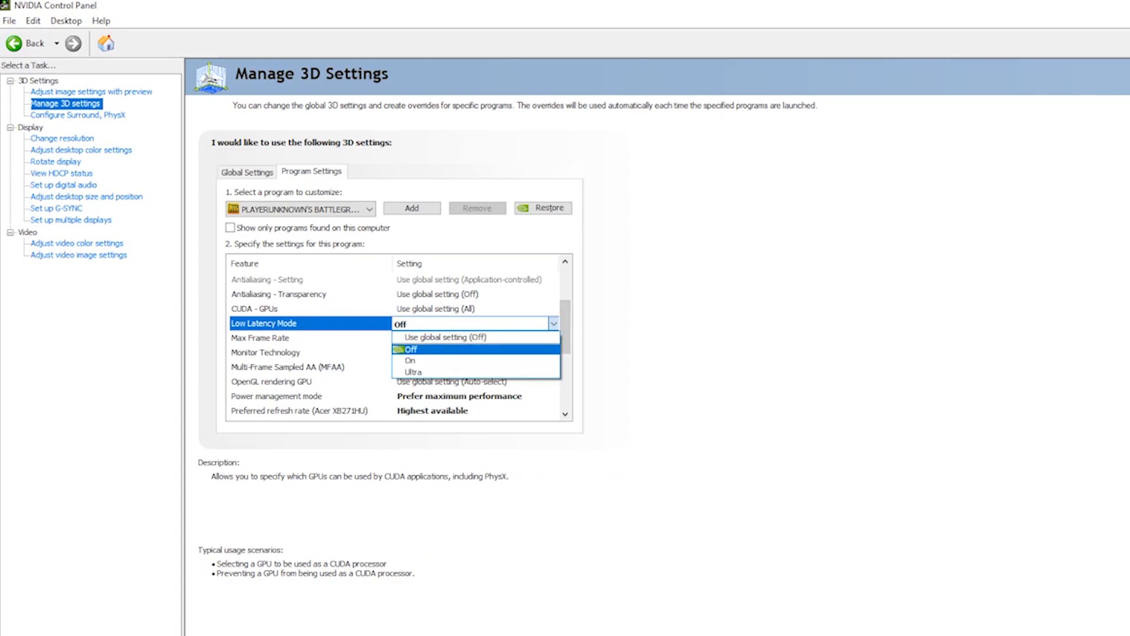
left_click(411, 349)
Step: Set Monitor Technology to Fixed Refresh for PLAYERUNKNOWN'S BATTLEGROUNDS
scroll(412, 338, "down", 1)
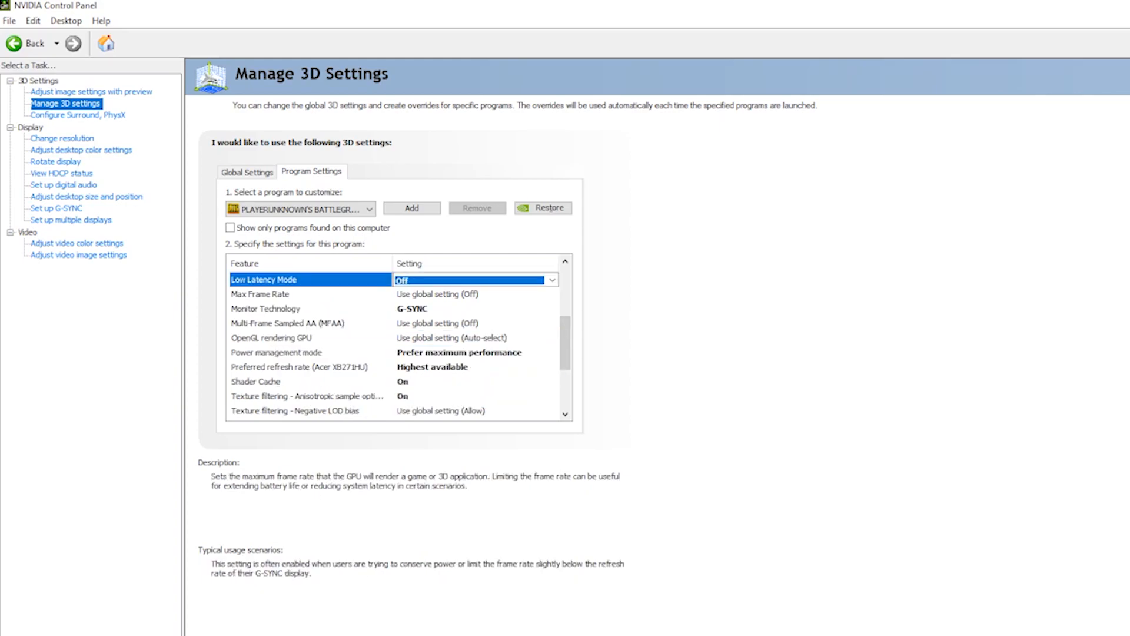
left_click(476, 293)
key("Escape")
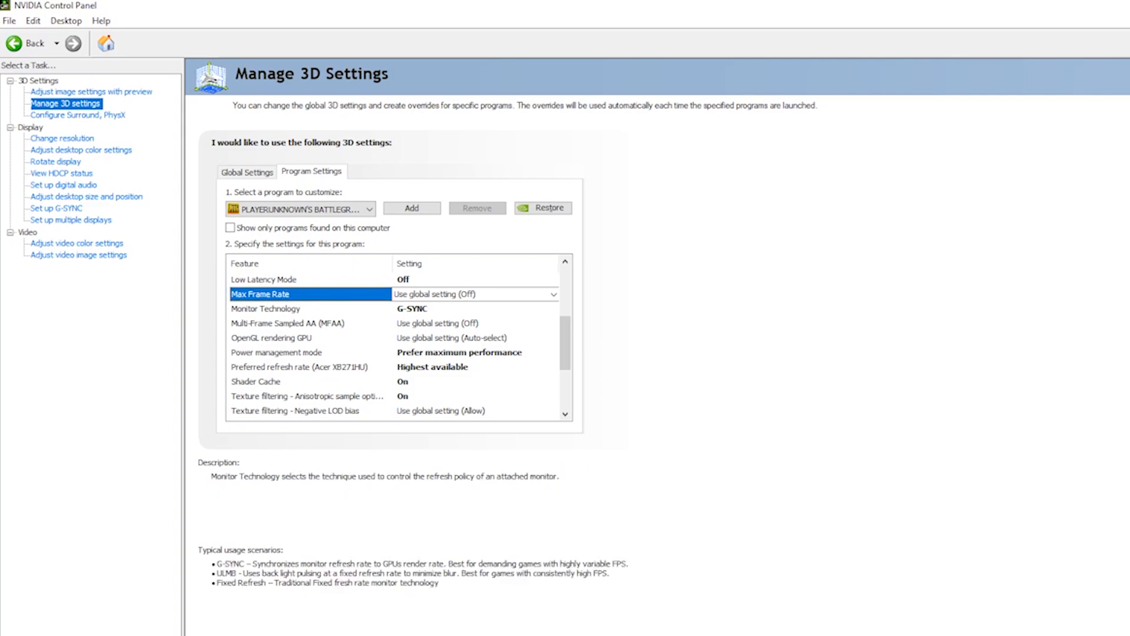
left_click(311, 309)
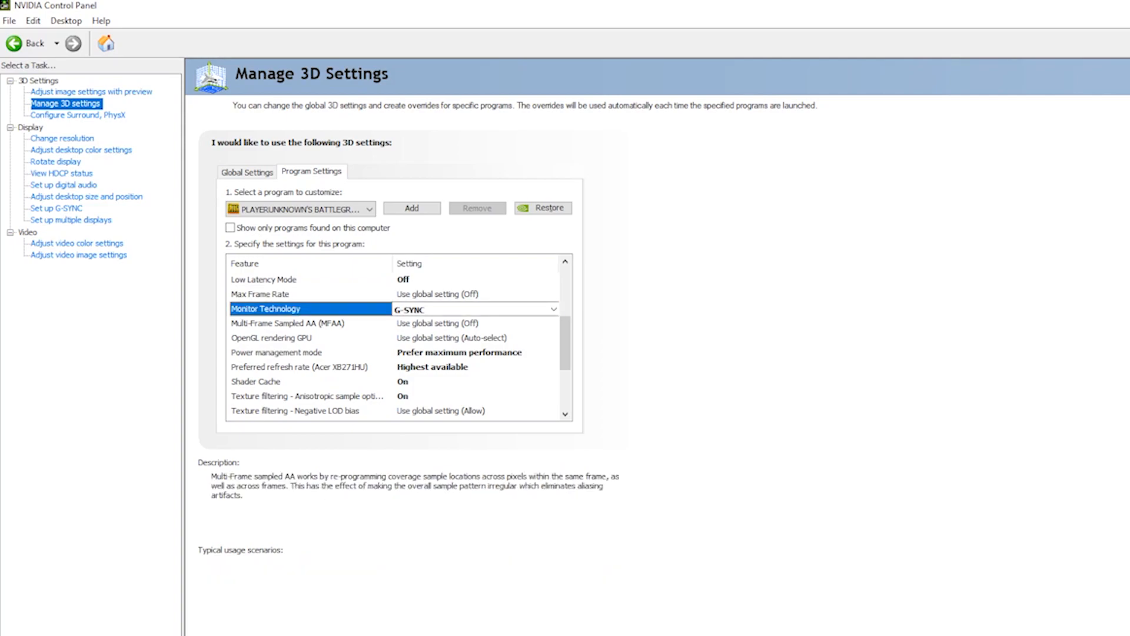
left_click(553, 310)
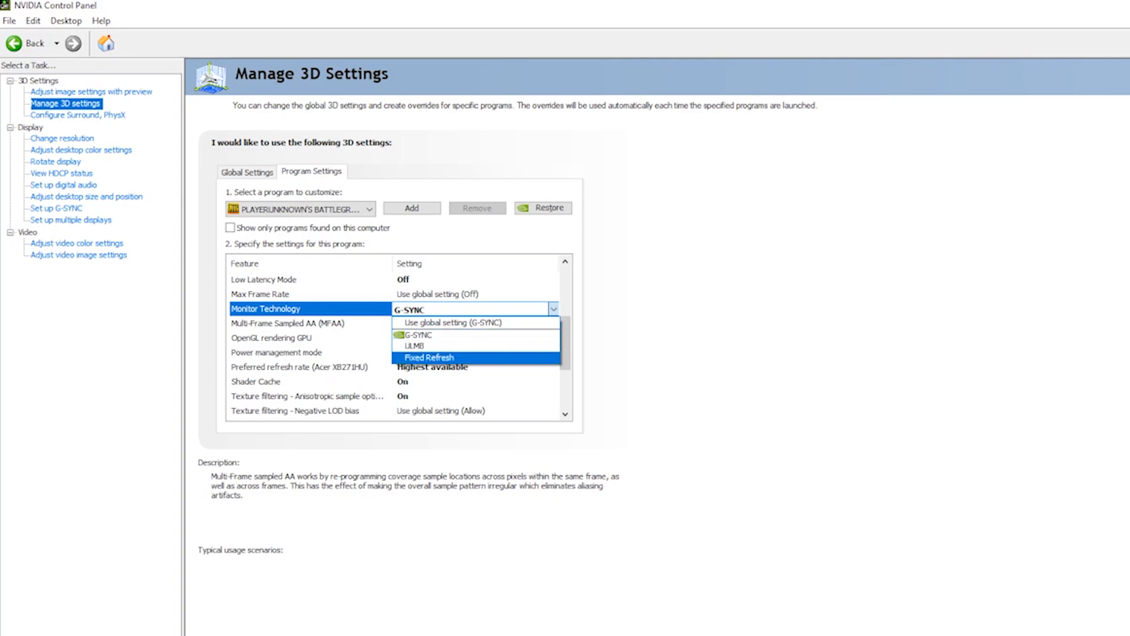
left_click(429, 359)
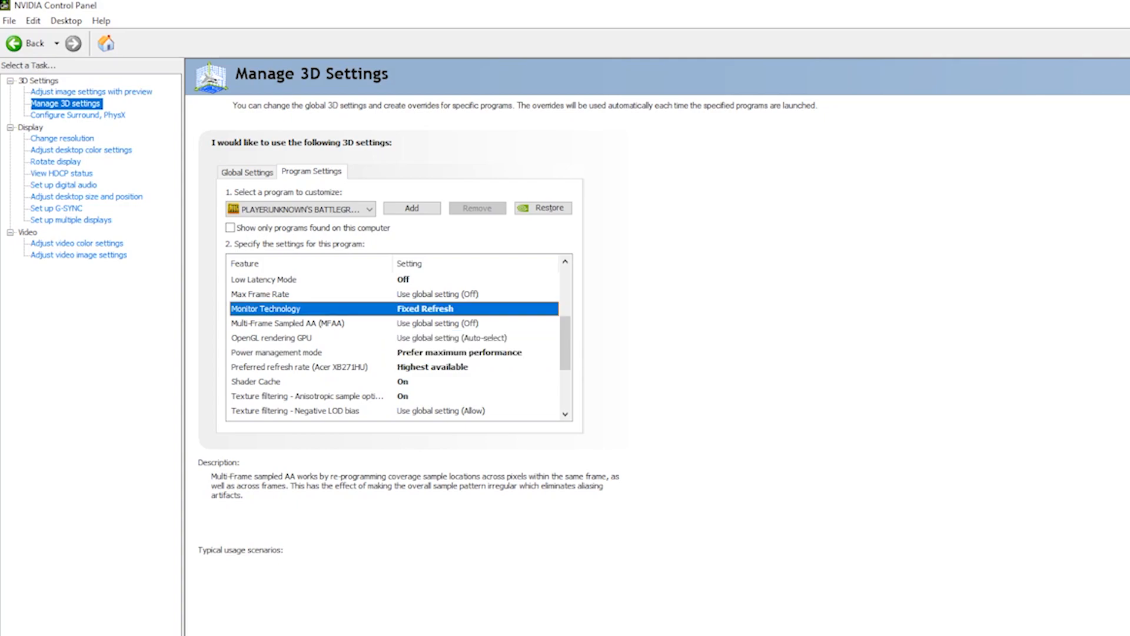
Step: Turn on the Max Frame Rate limit for this program and set it to 60 FPS
scroll(430, 360, "down", 1)
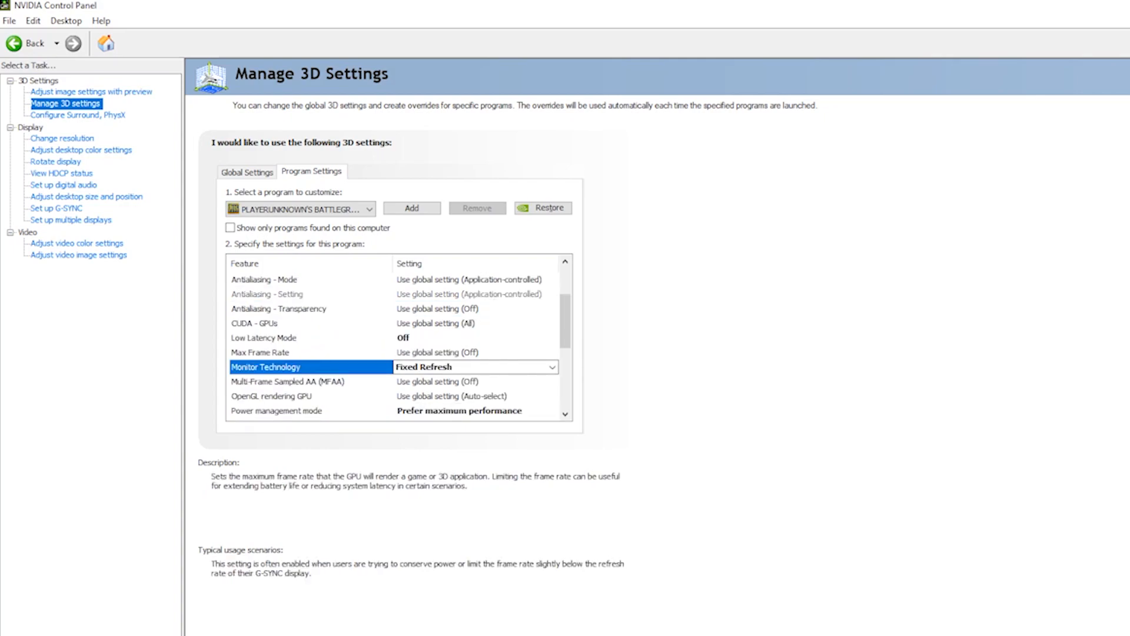
left_click(436, 352)
left_click(436, 353)
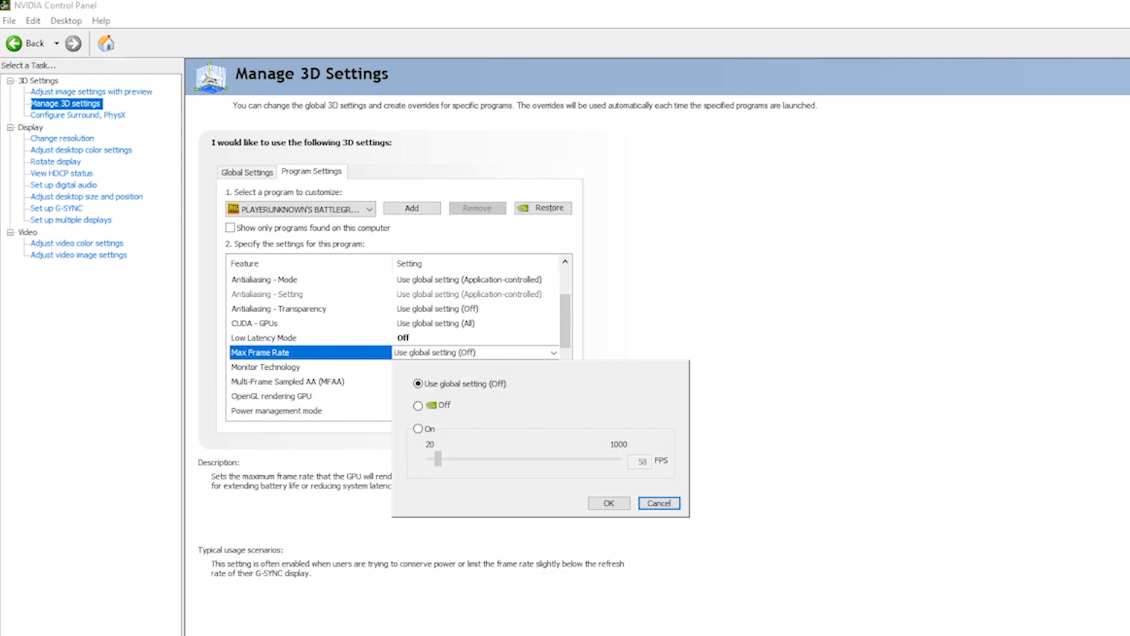
left_click(419, 428)
left_click(431, 459)
left_click_drag(430, 459, 439, 458)
key("Tab")
type("60")
left_click(609, 503)
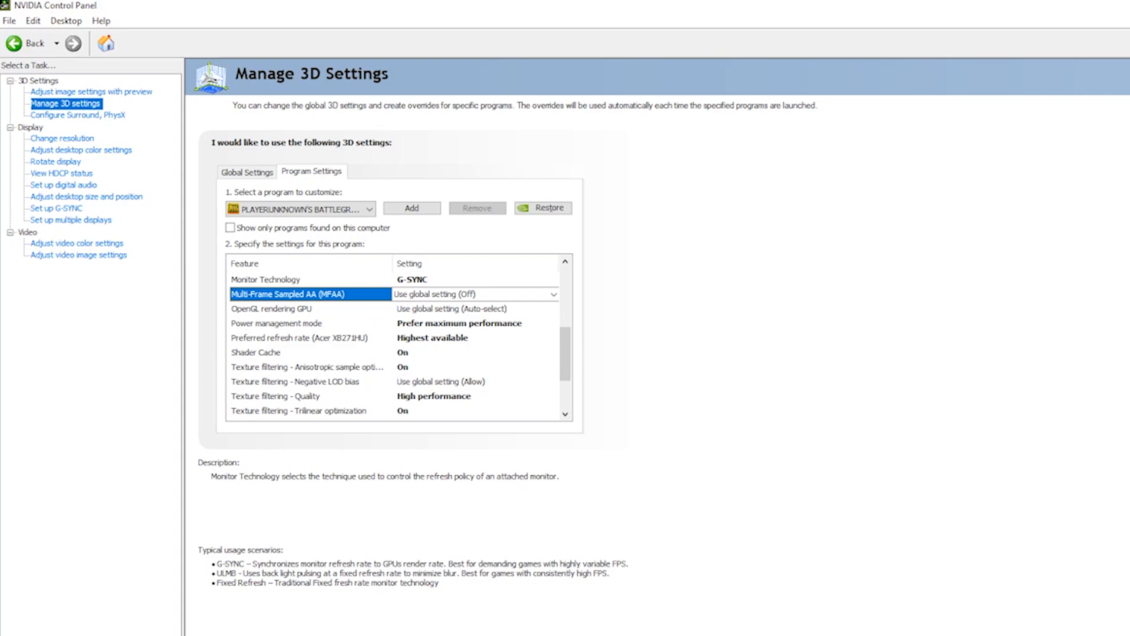
Step: Review the OpenGL rendering GPU setting and the Power management mode options
left_click(311, 309)
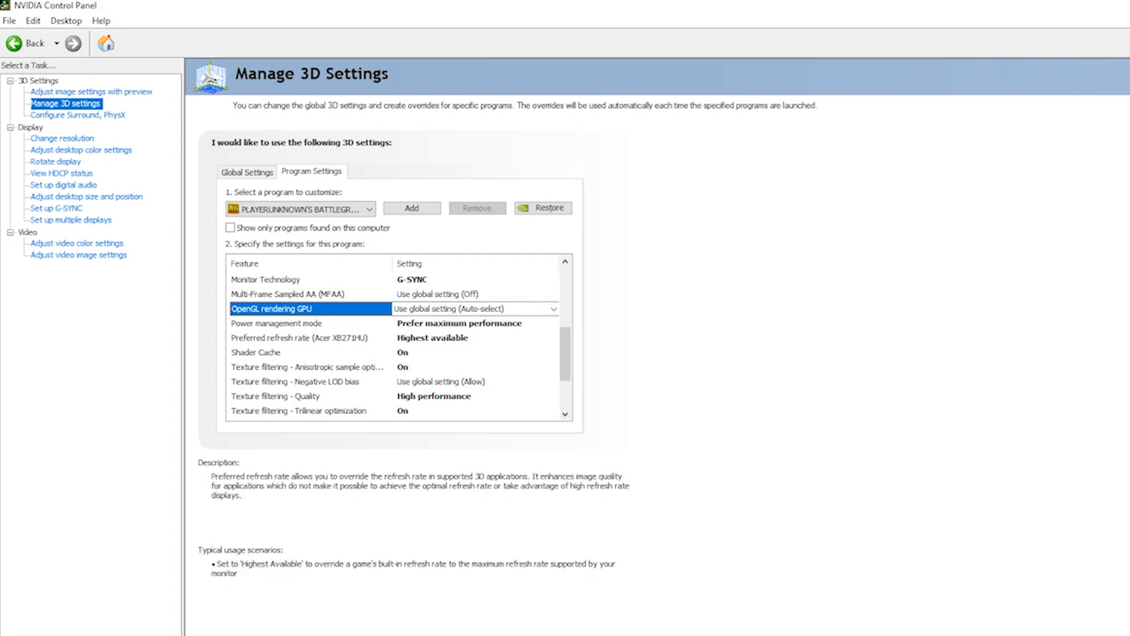
left_click(310, 323)
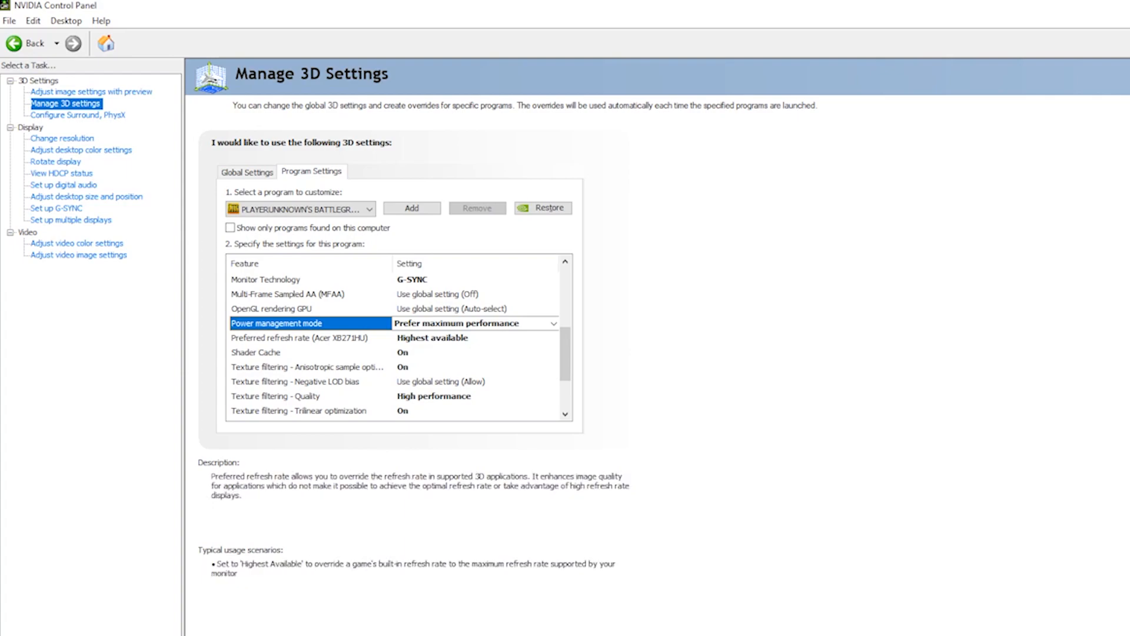
left_click(554, 323)
left_click(554, 324)
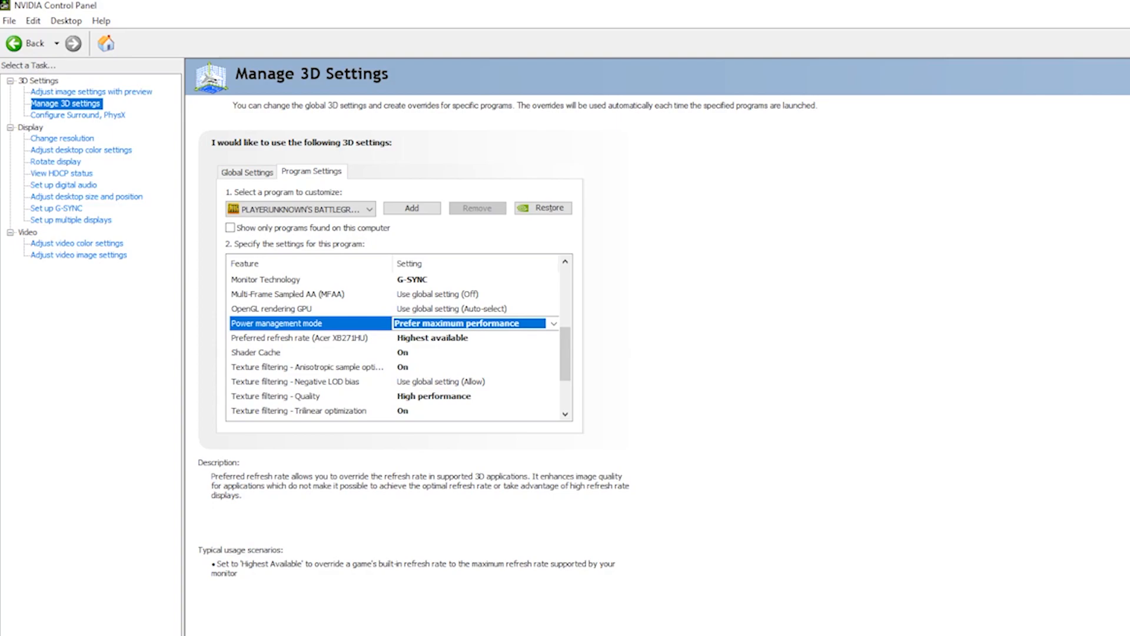
Step: Set the monitor's preferred refresh rate to Highest available
left_click(431, 338)
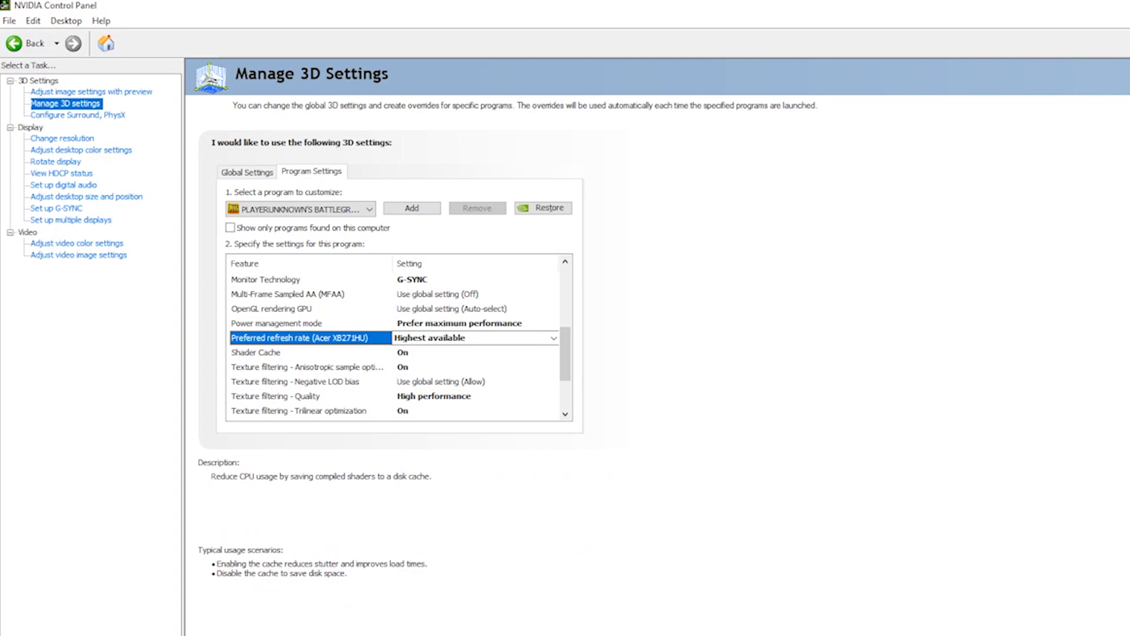
left_click(553, 338)
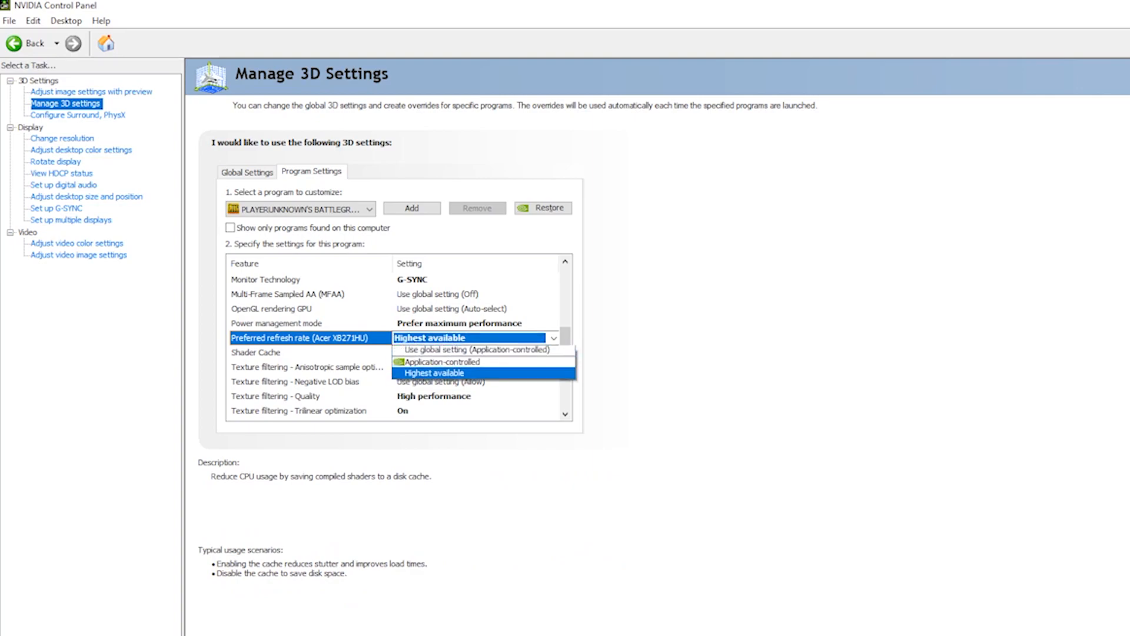
left_click(459, 374)
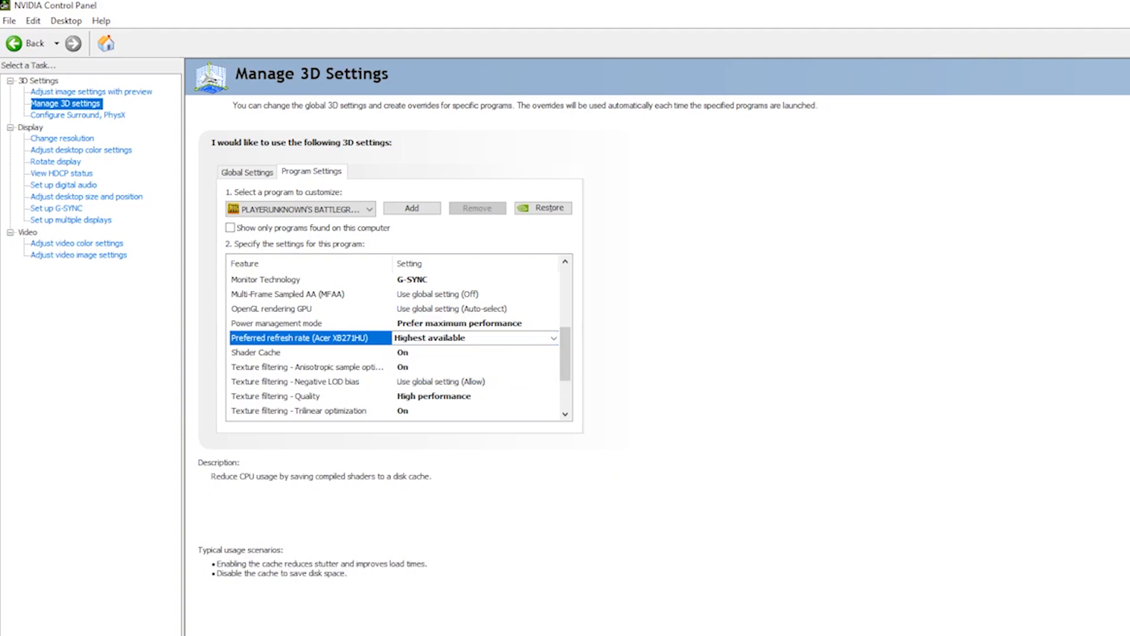
Step: Examine the Shader Cache setting and the texture filtering settings for anisotropic sample optimization, Negative LOD bias and Quality
left_click(310, 367)
left_click(311, 352)
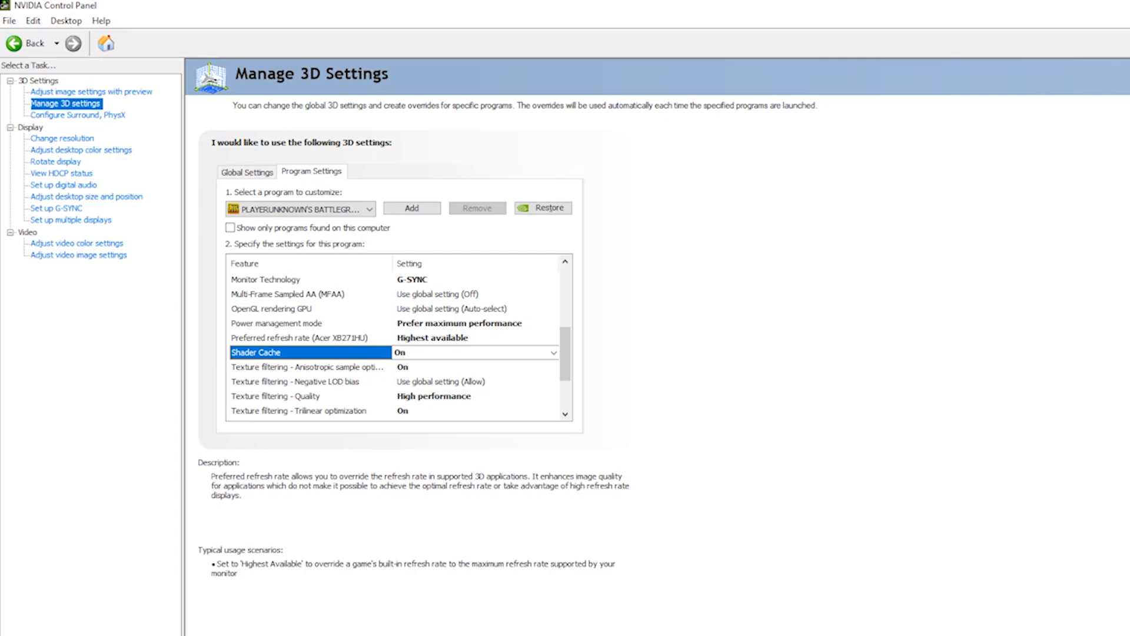
left_click(330, 366)
scroll(329, 366, "down", 1)
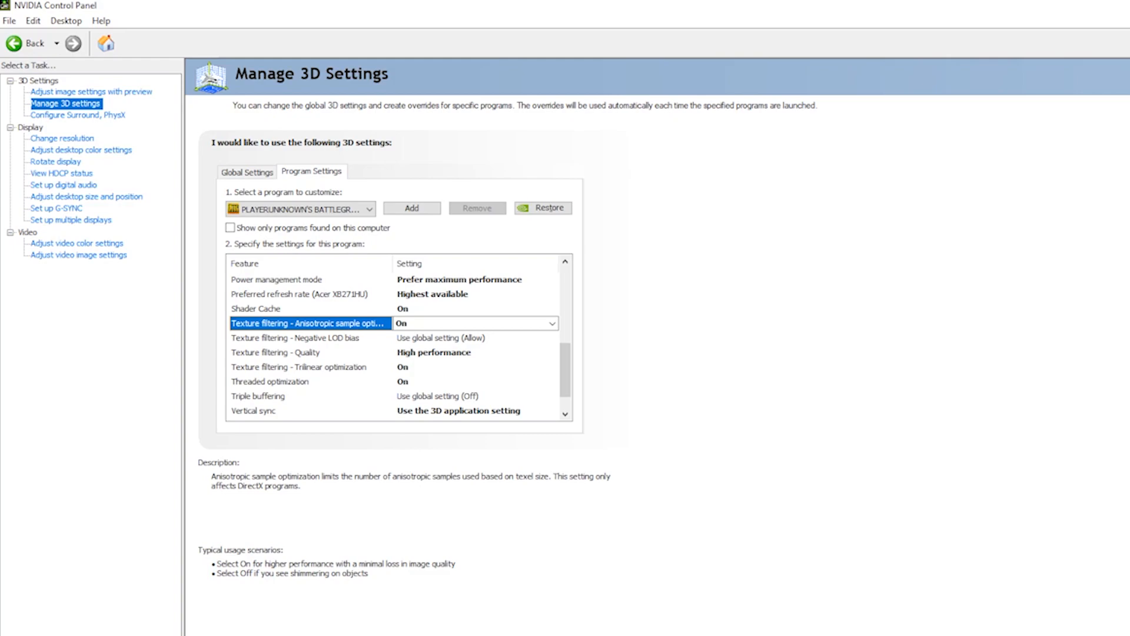
left_click(311, 338)
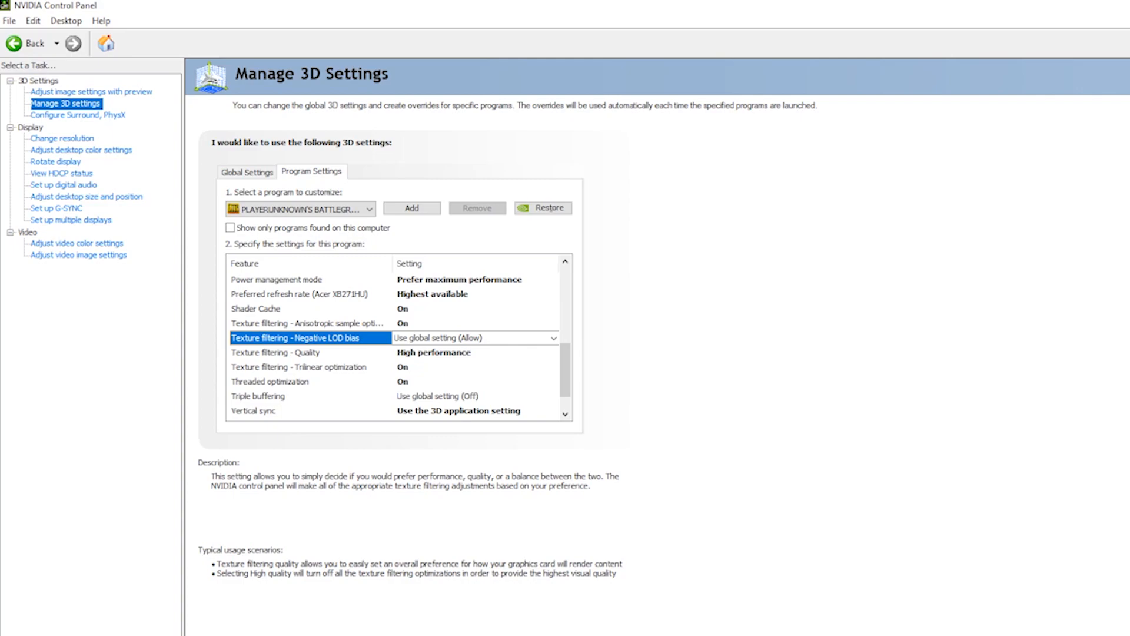
key("Down")
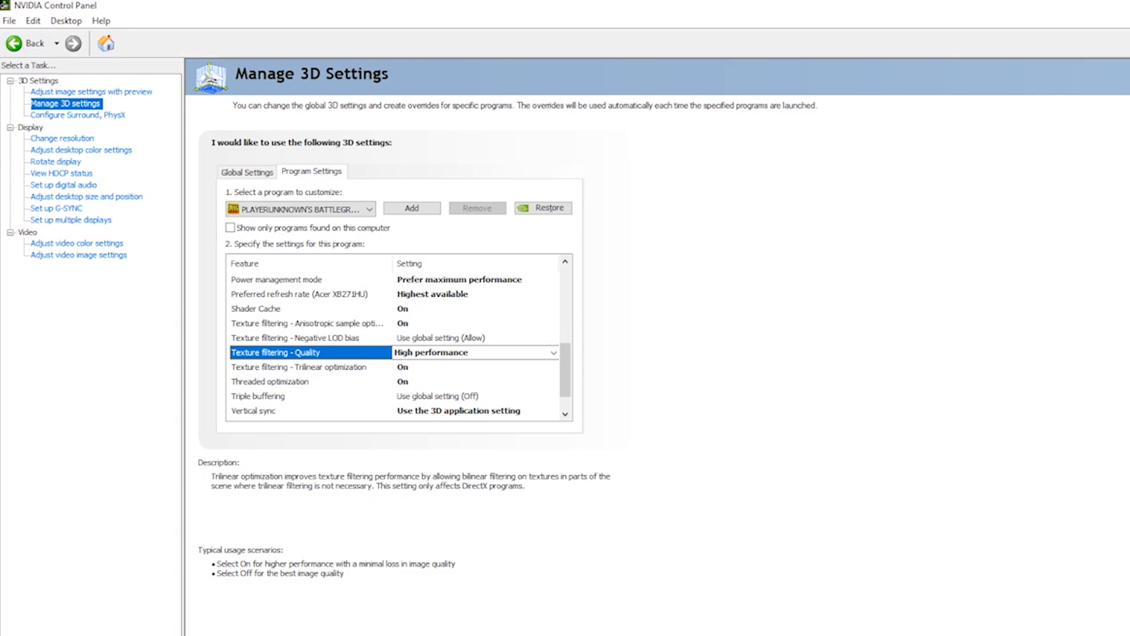
Step: Set Texture filtering - Quality to High performance and check the texture filtering trilinear optimization setting
left_click(554, 353)
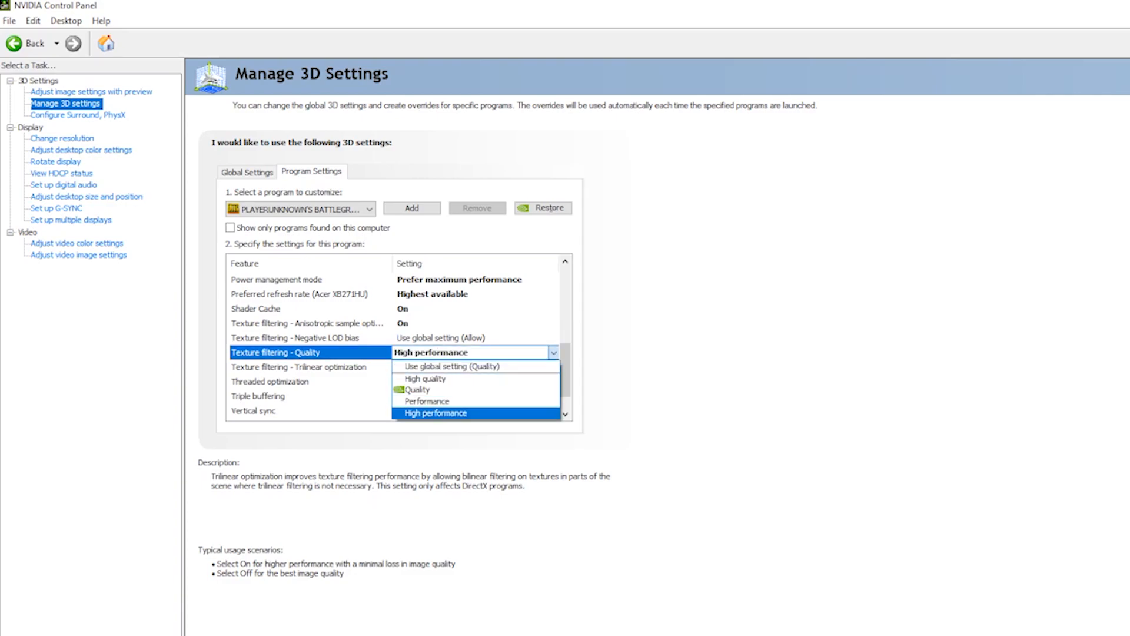
left_click(436, 413)
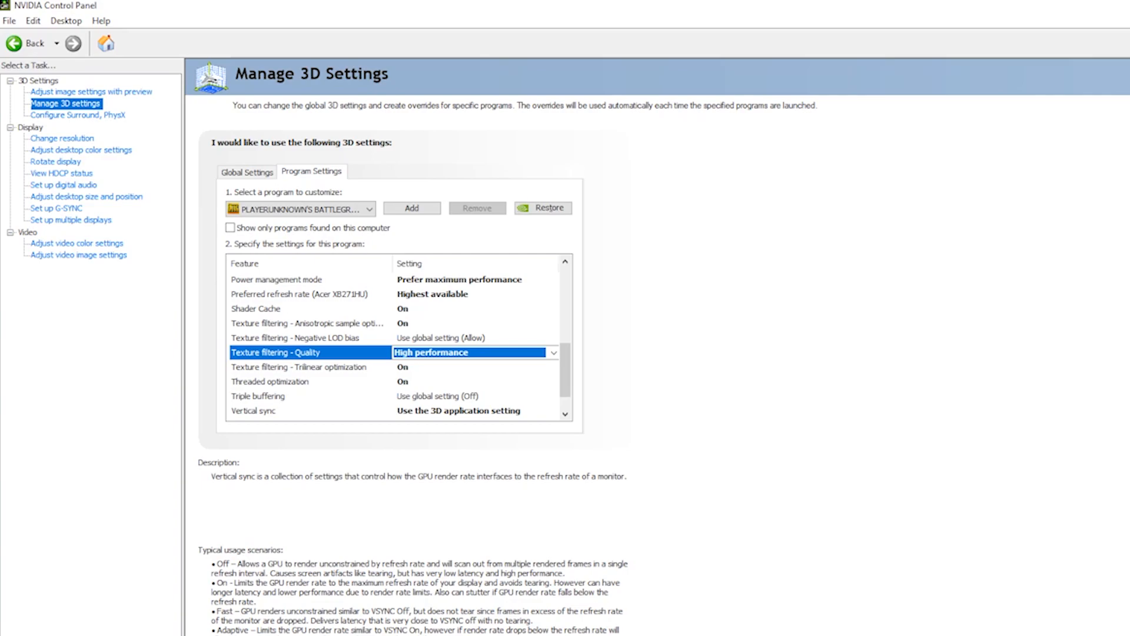
left_click(435, 367)
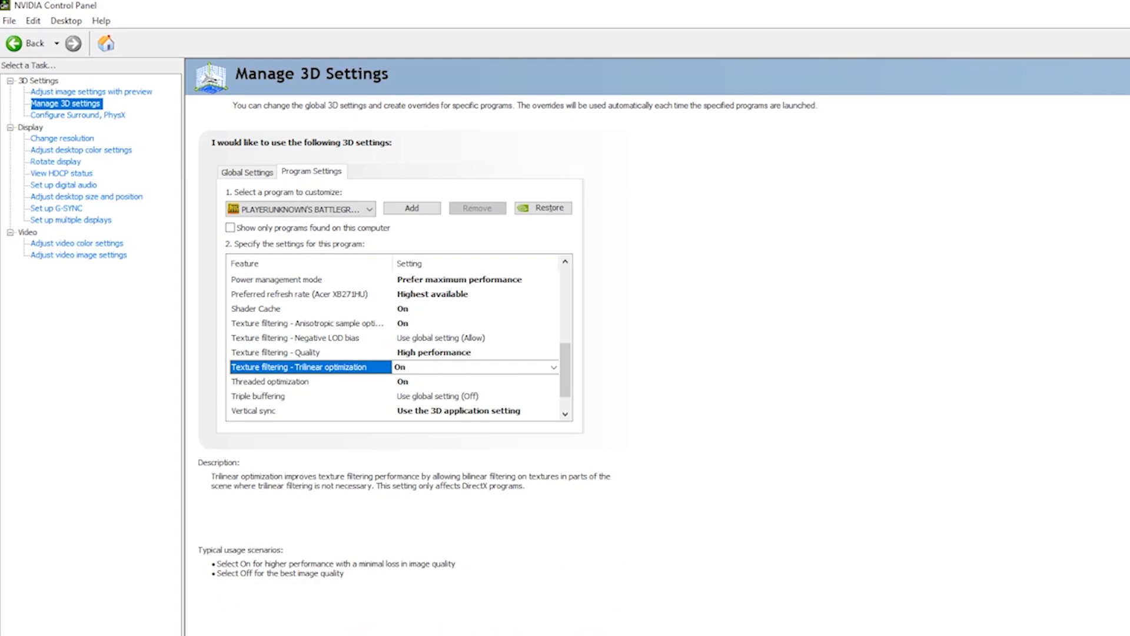
Step: Review the available options for the Threaded optimization setting without changing it
scroll(436, 353, "down", 1)
left_click(436, 352)
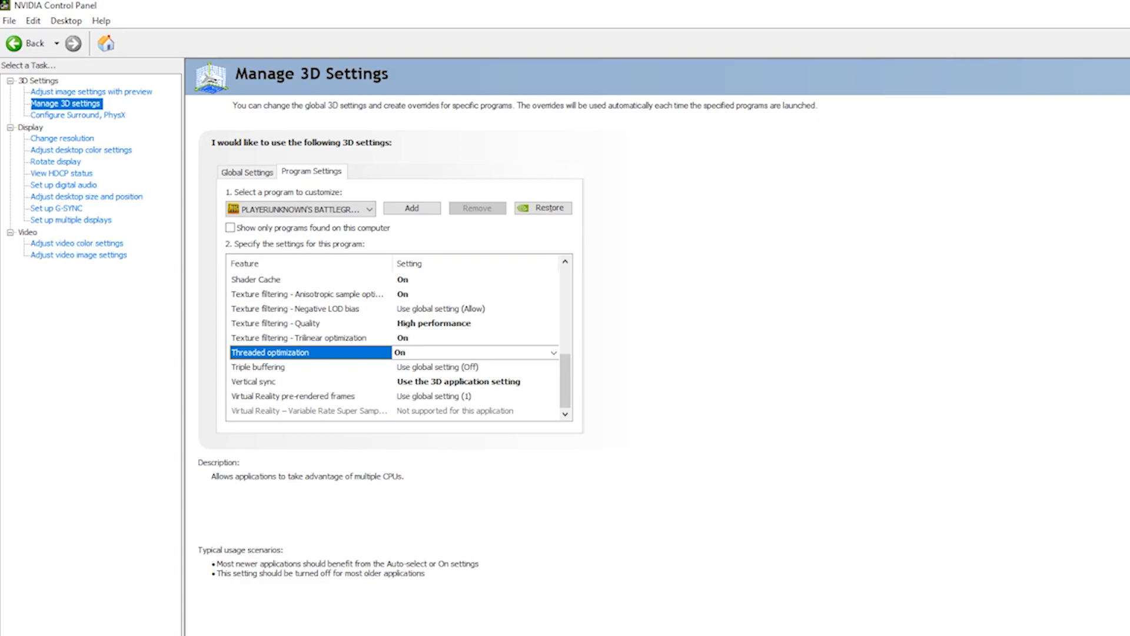
left_click(553, 353)
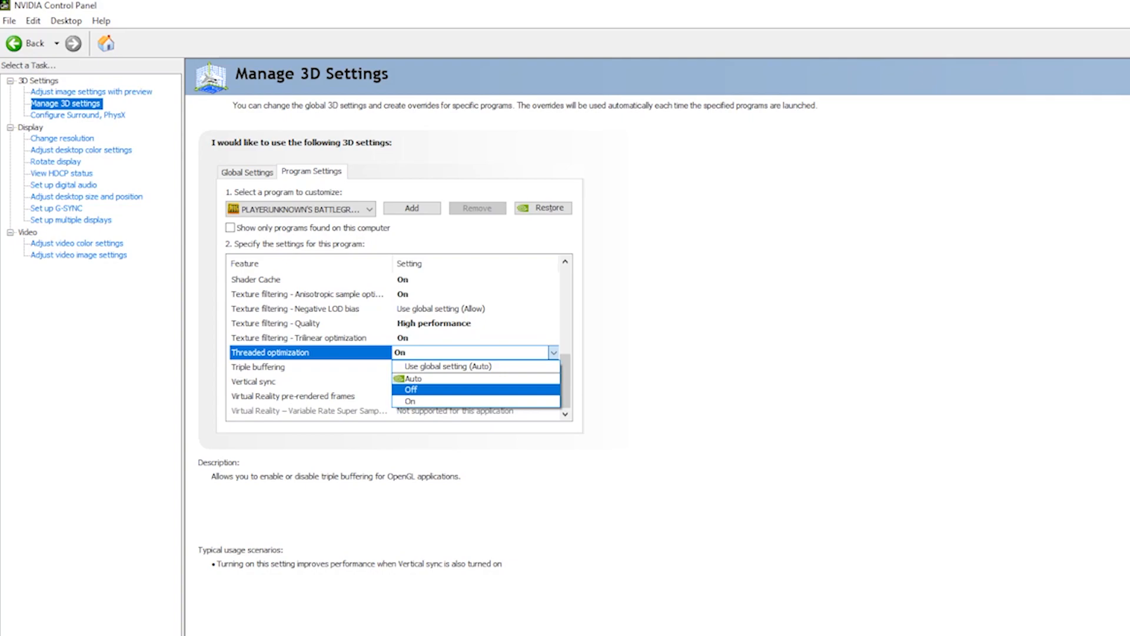
left_click(554, 352)
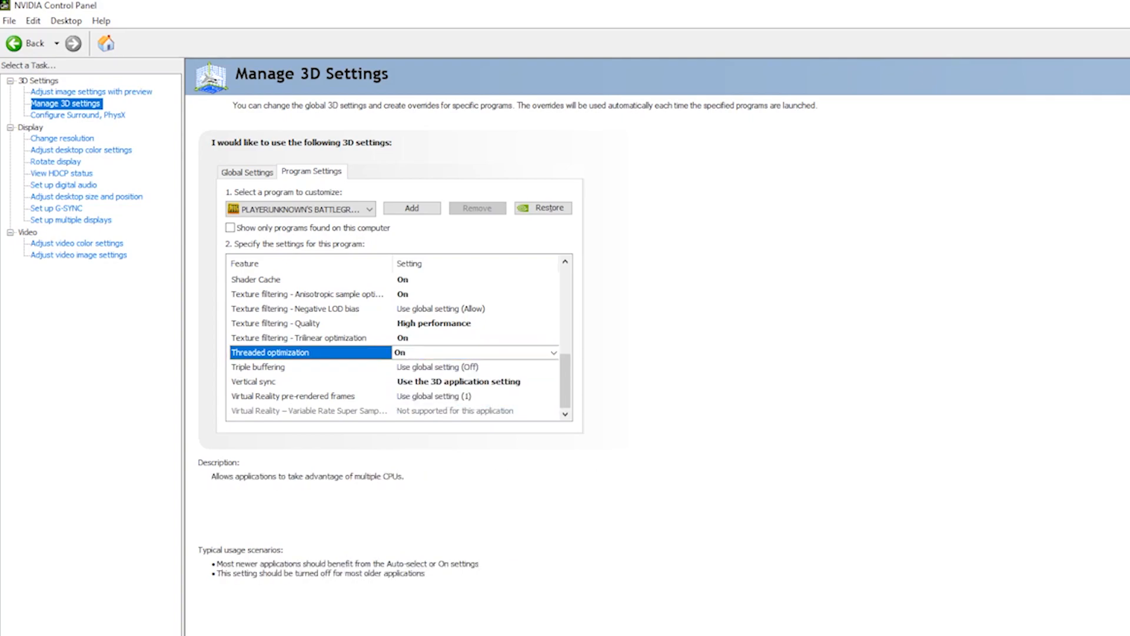
left_click(553, 353)
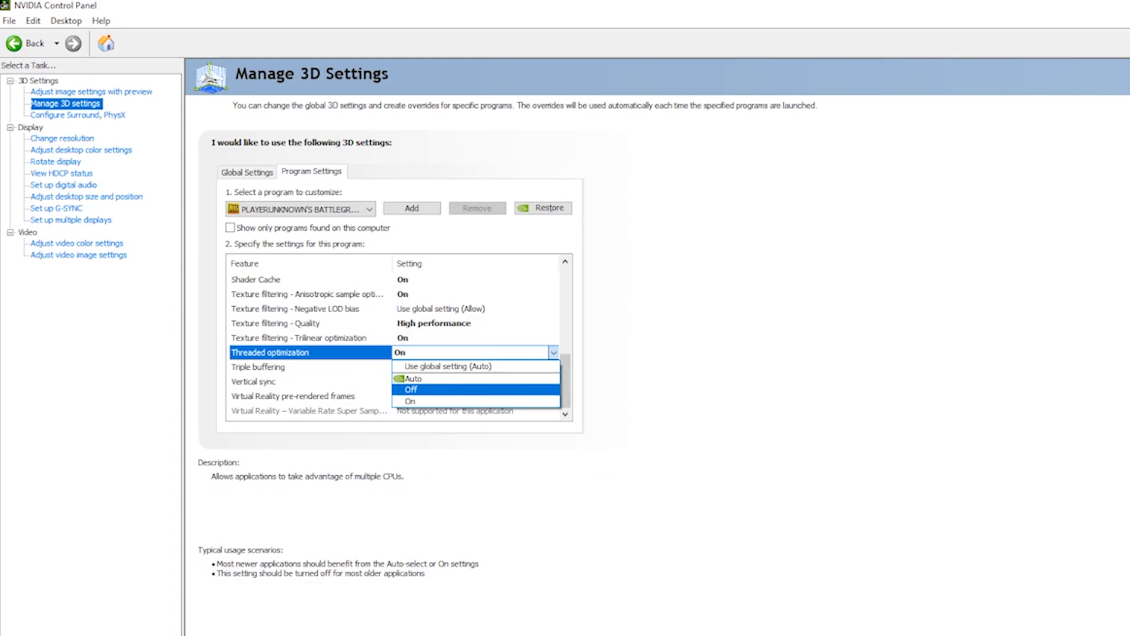
left_click(553, 353)
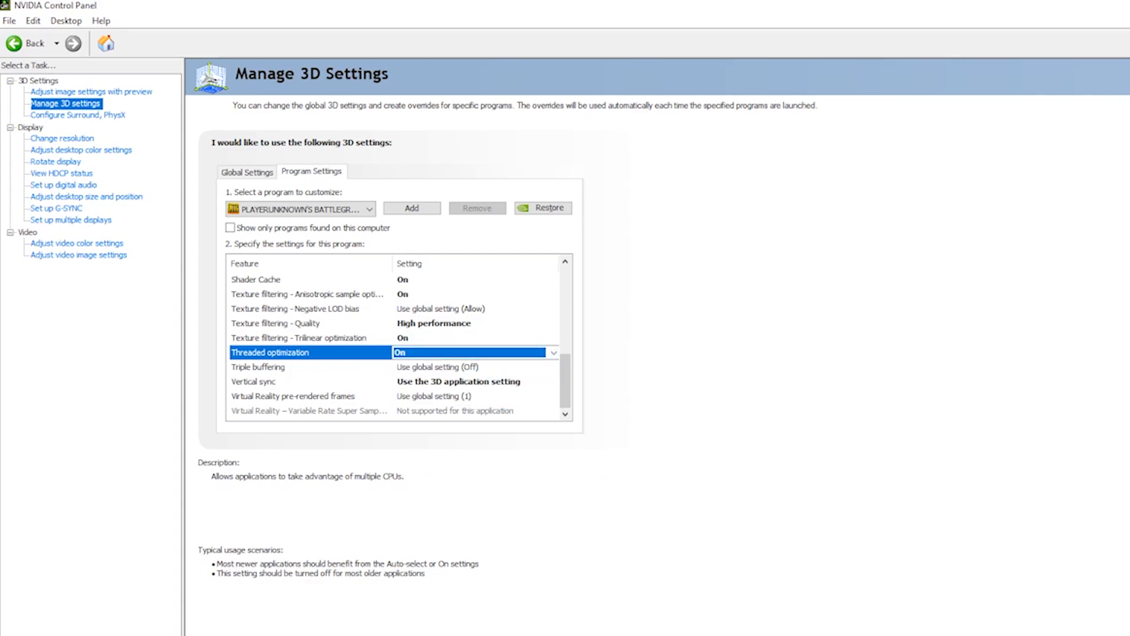
left_click(270, 352)
Step: Review the Triple buffering setting and its options, leaving the global setting in use
left_click(259, 367)
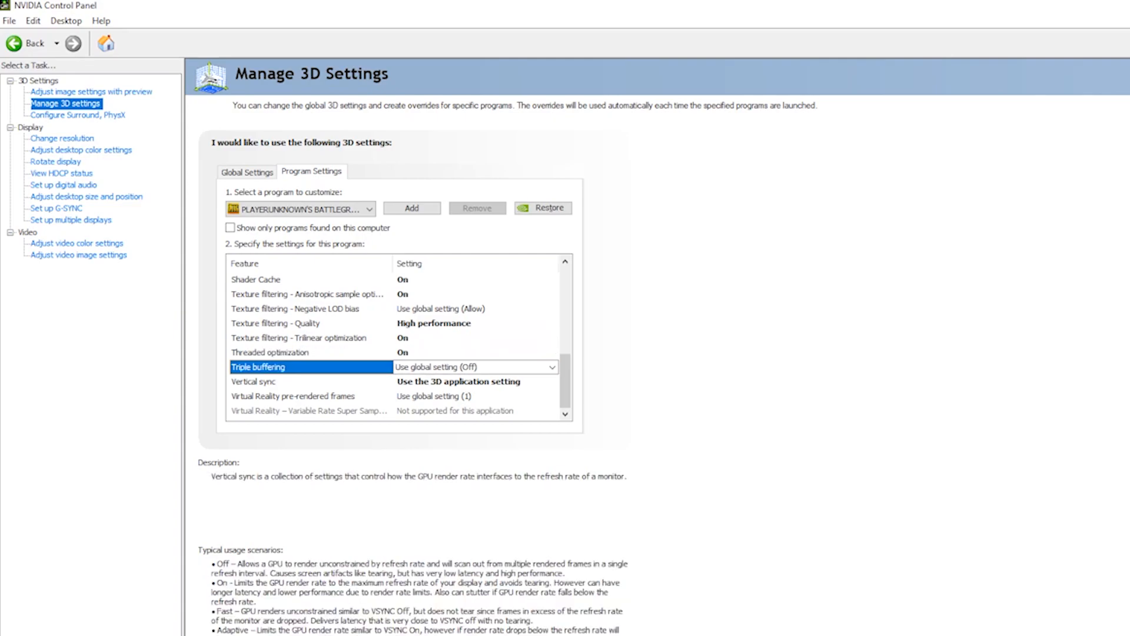
left_click(552, 368)
left_click(552, 367)
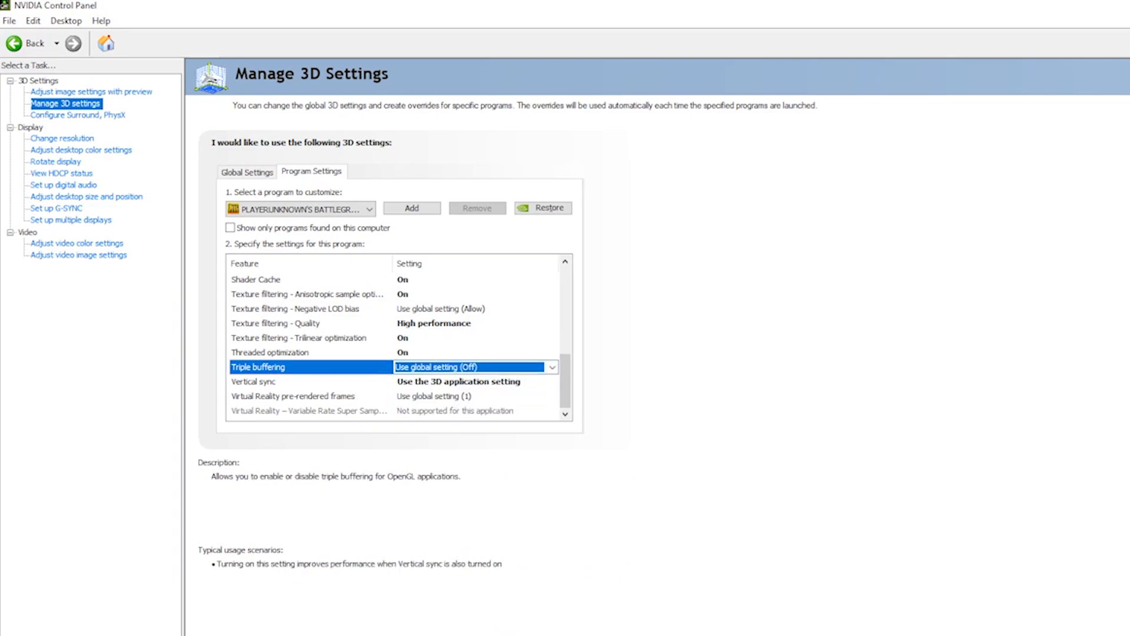
Step: Set Vertical sync to Off for this program
left_click(458, 382)
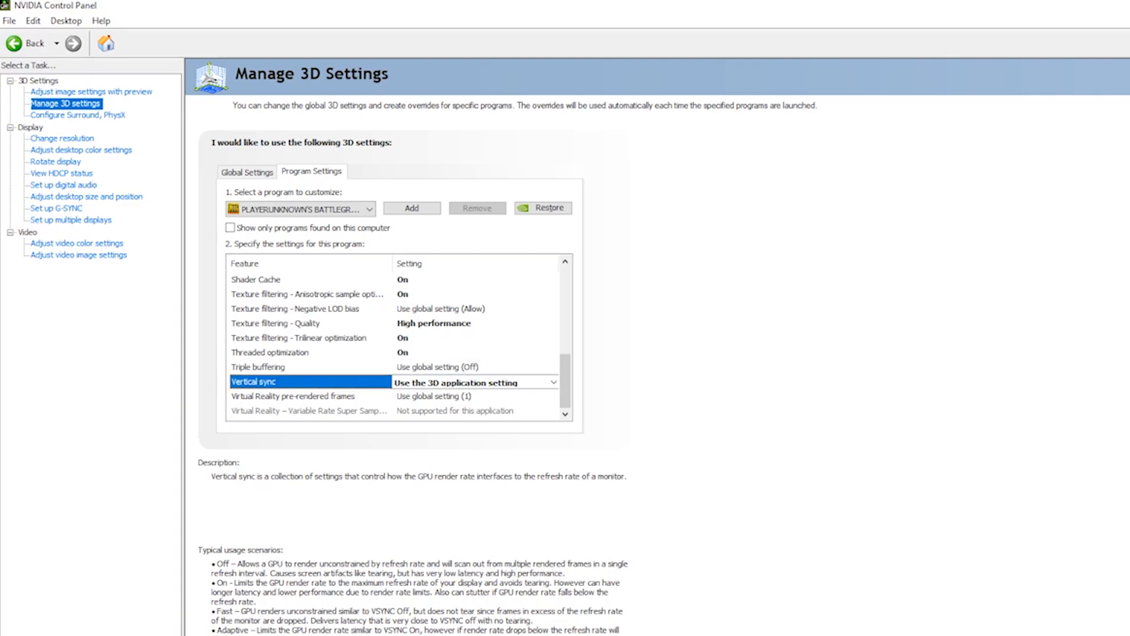
left_click(554, 382)
left_click(411, 419)
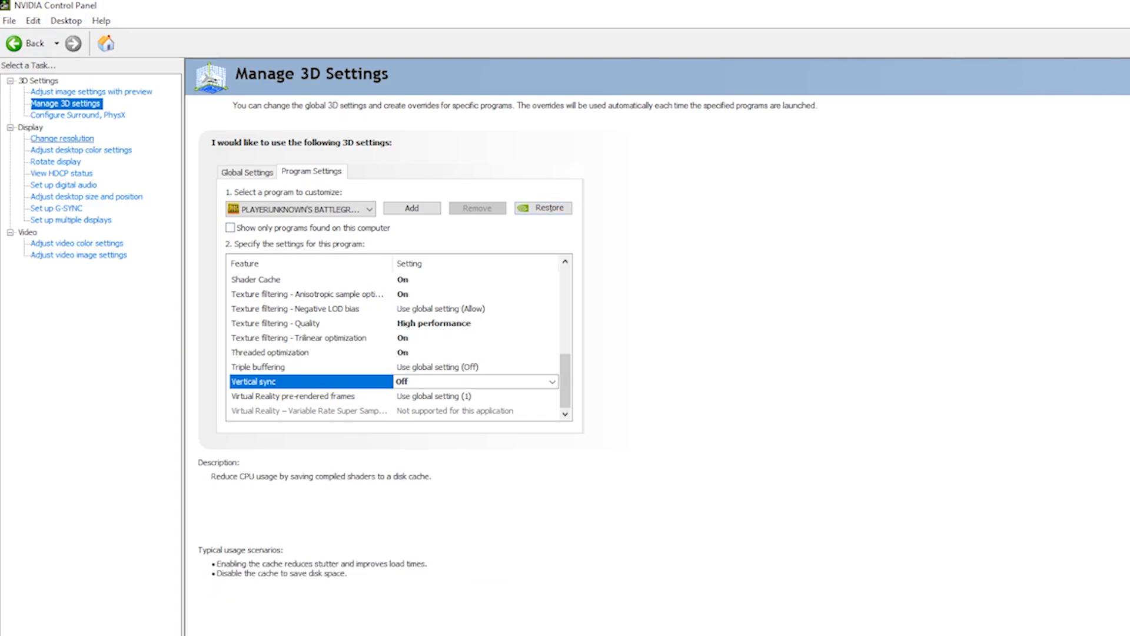
Step: Review the display's resolution and refresh rate and the G-SYNC setup, and close the NVIDIA Control Panel
left_click(62, 138)
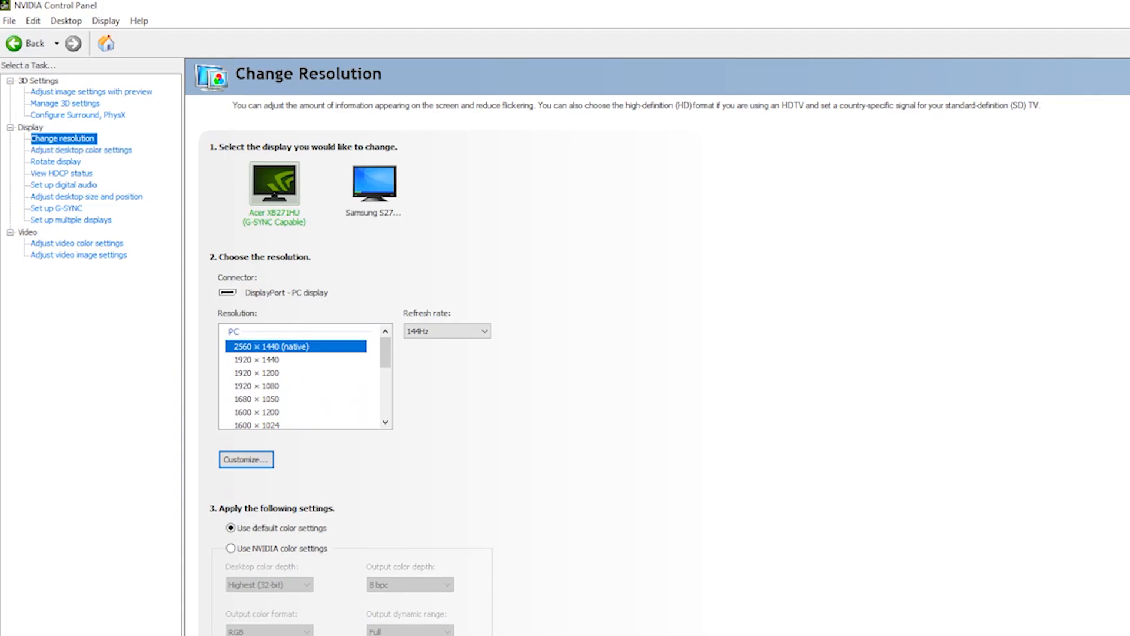
left_click(57, 208)
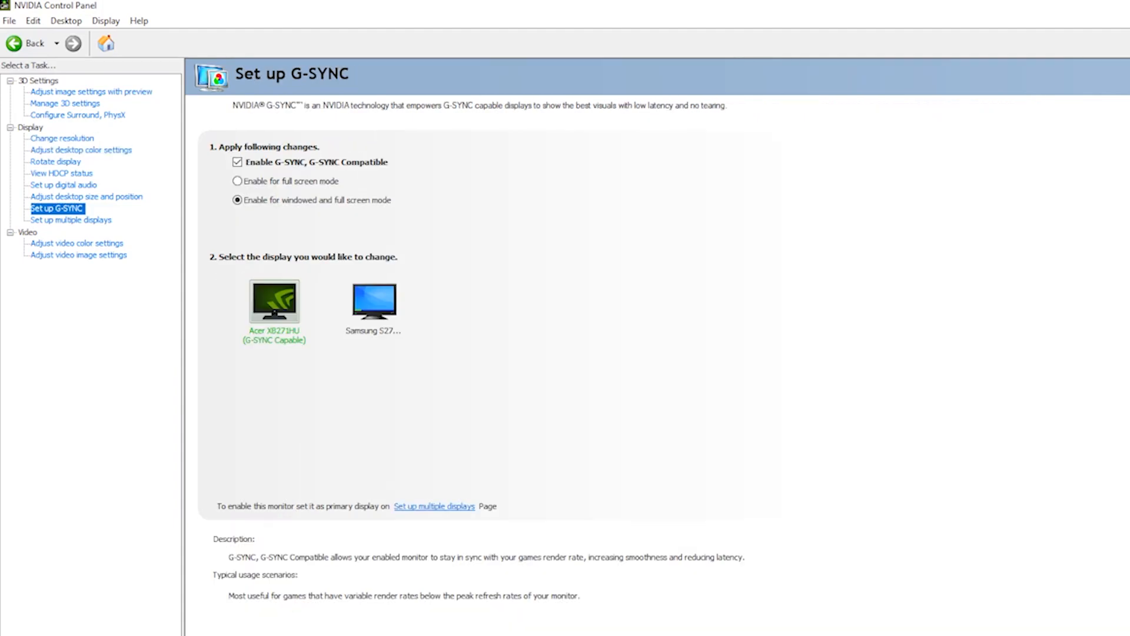
left_click(1120, 4)
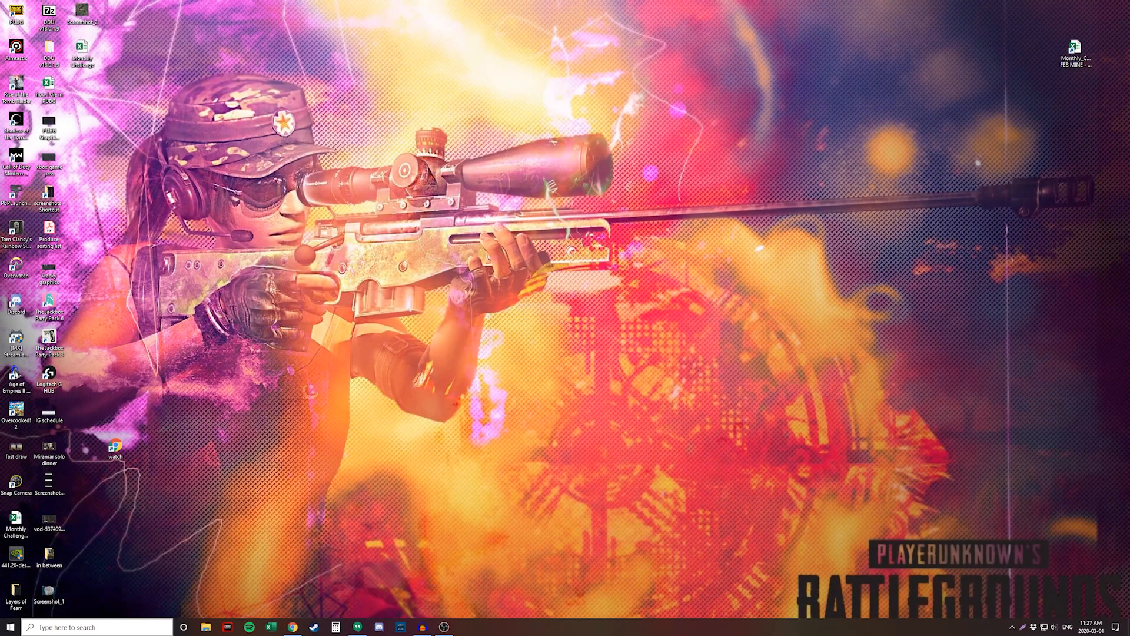
Step: Search Windows for "gamin", open the Game Mode settings and follow the link to learn more about Game Mode
left_click(98, 626)
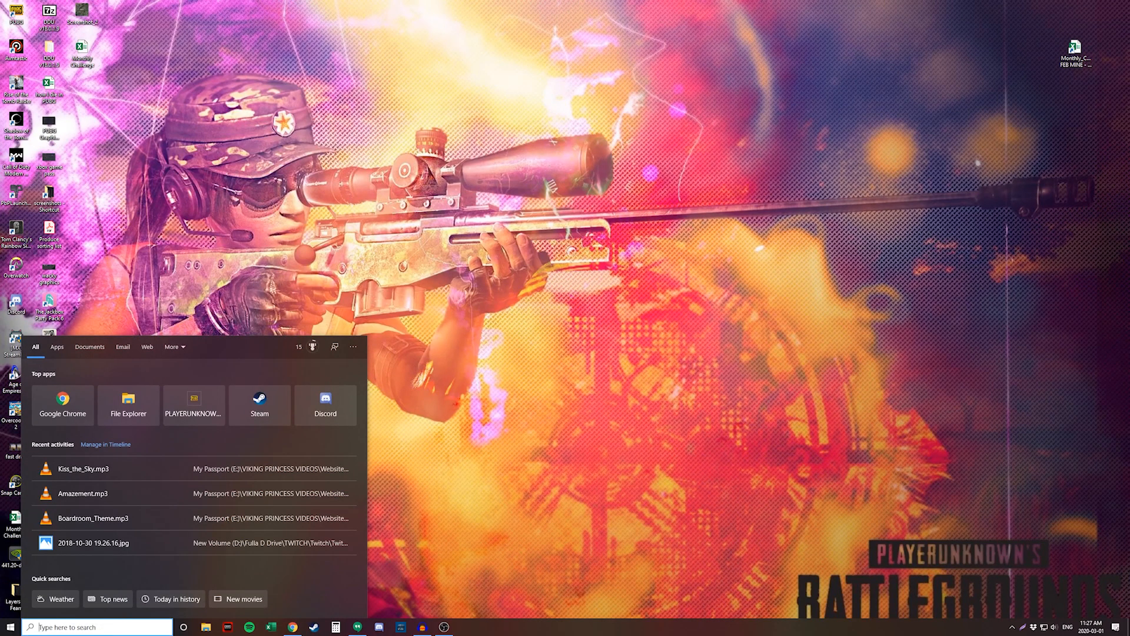
type("w")
key("BackSpace")
type("gamin")
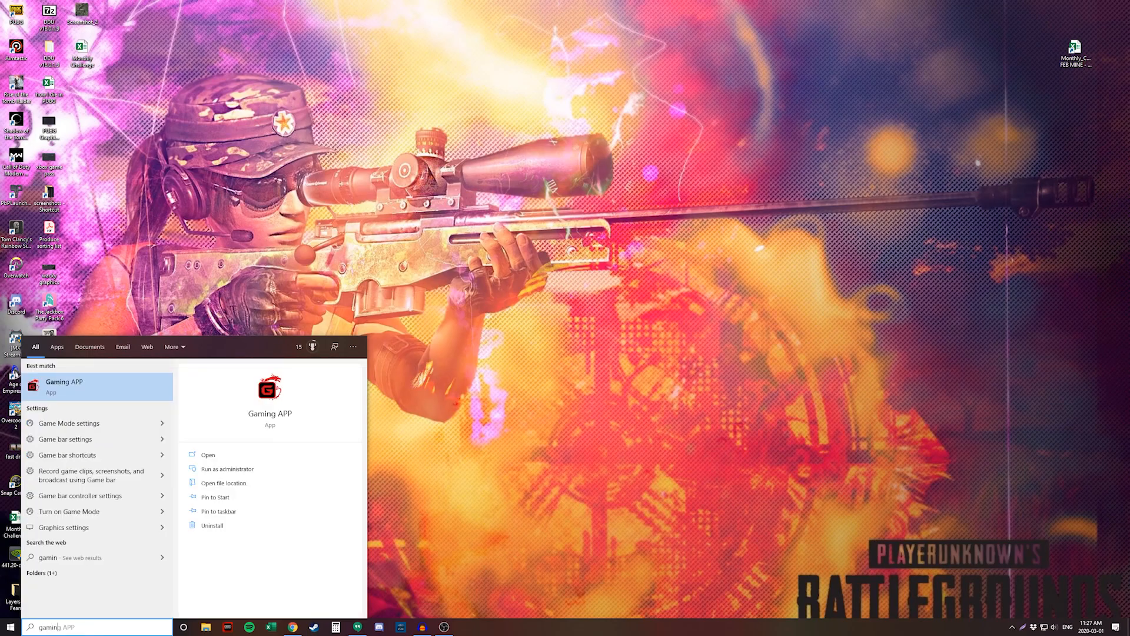
key("Down")
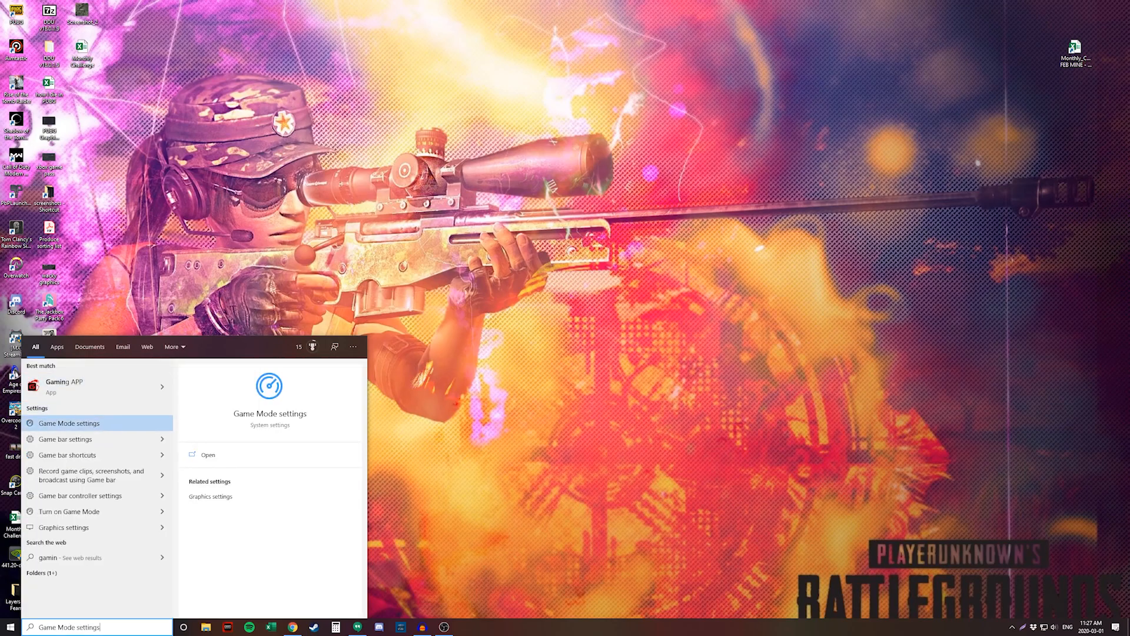
key("Return")
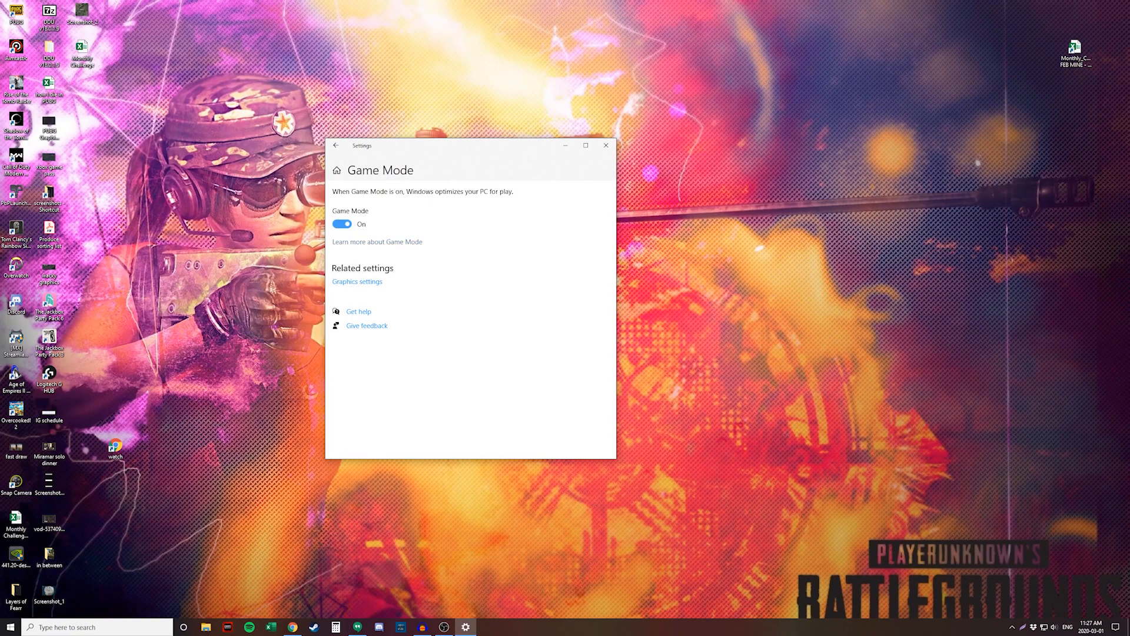
left_click(378, 242)
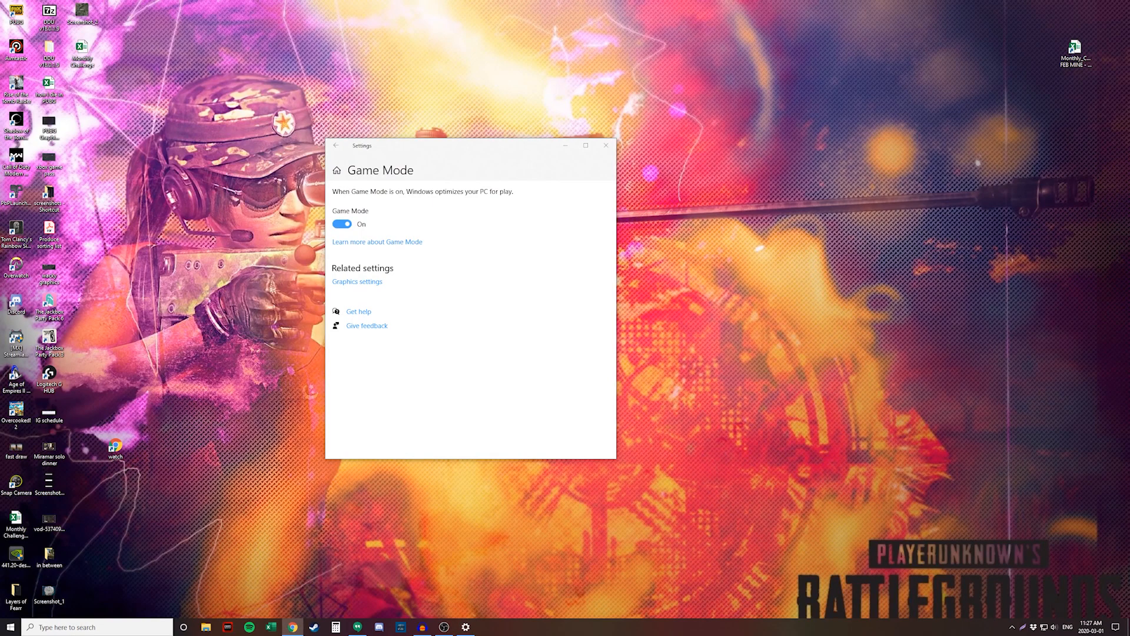